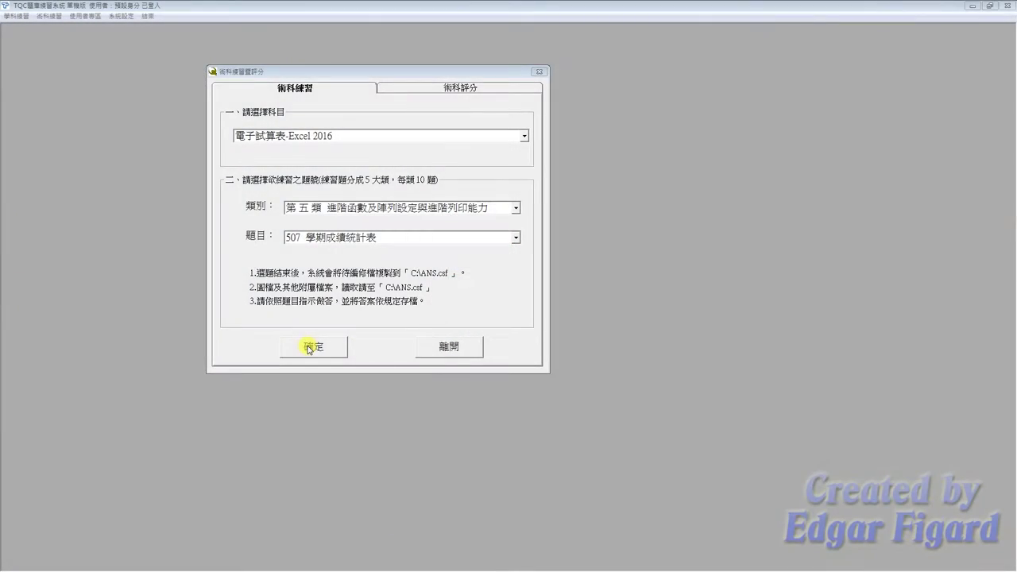
Step: Start practice question 507 and open EXD05.xlsx from the C:\ANS.csf\EX05 folder
{"action": "left_click", "coordinate": [308, 347]}
{"action": "left_click", "coordinate": [496, 320]}
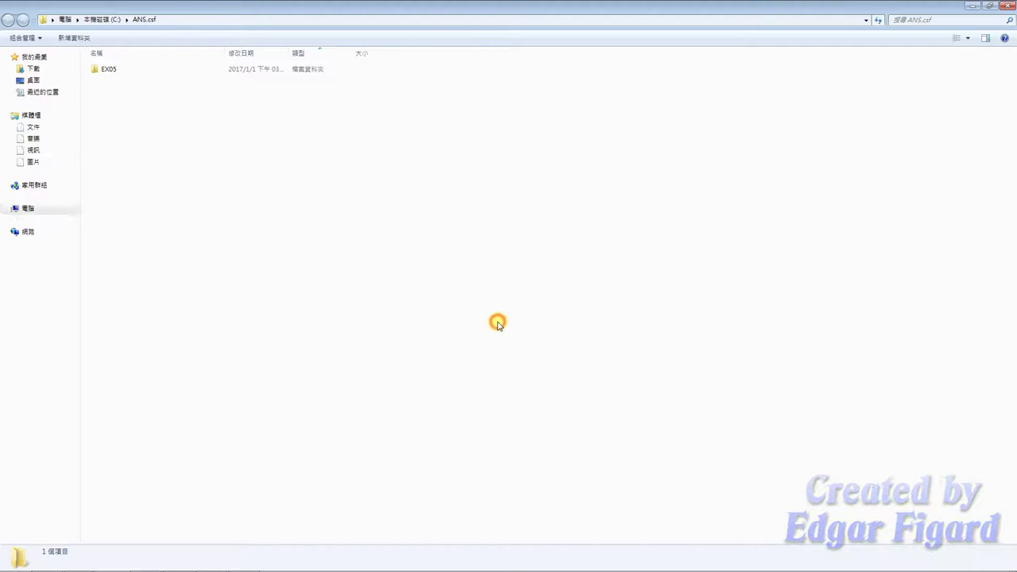
{"action": "double_click", "coordinate": [152, 69]}
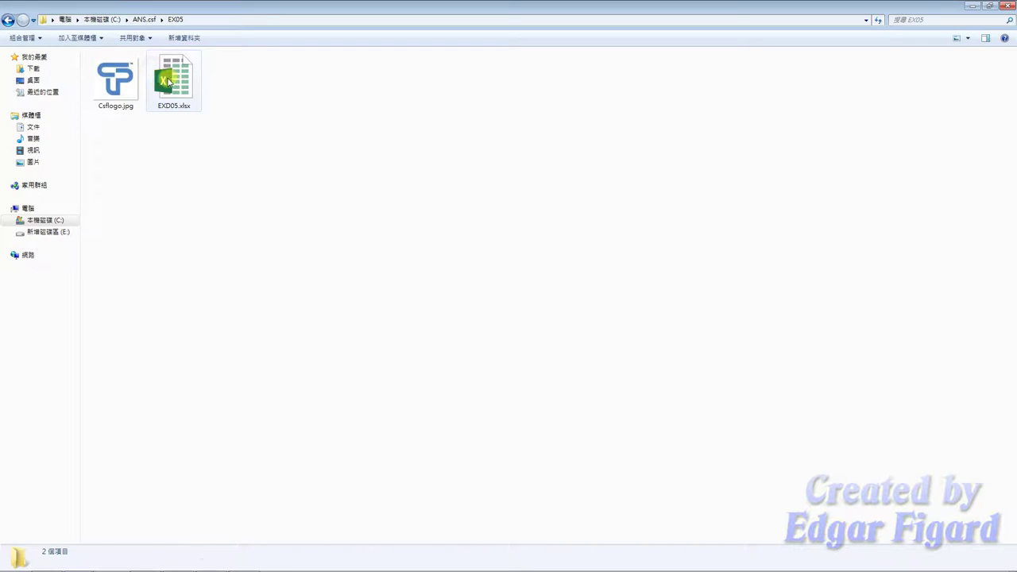
{"action": "double_click", "coordinate": [168, 82]}
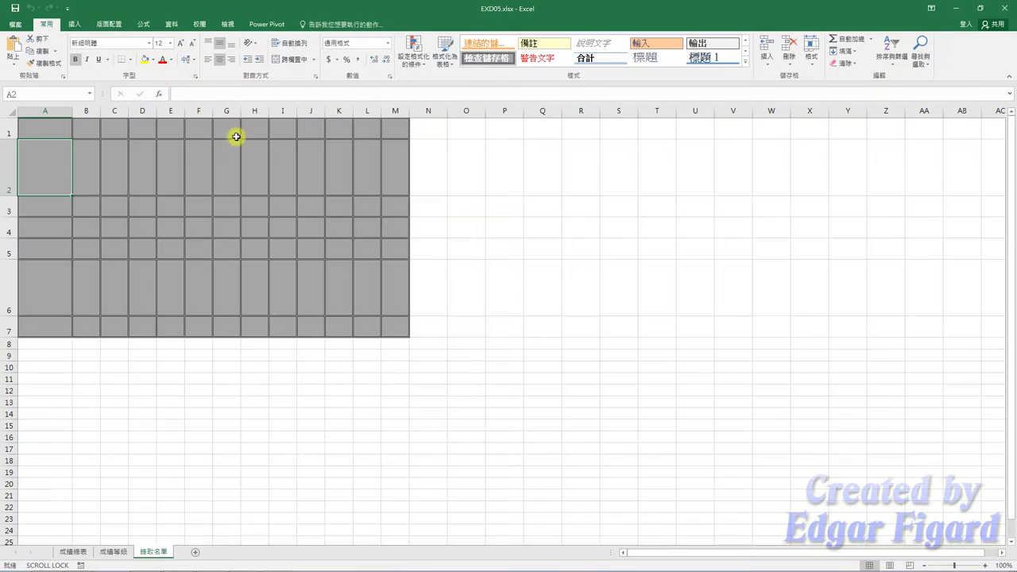
Step: Go to the 成績總表 sheet and select the =VLOOKUP(-F5,等級,2) line in 507公式.txt
{"action": "left_click", "coordinate": [73, 551]}
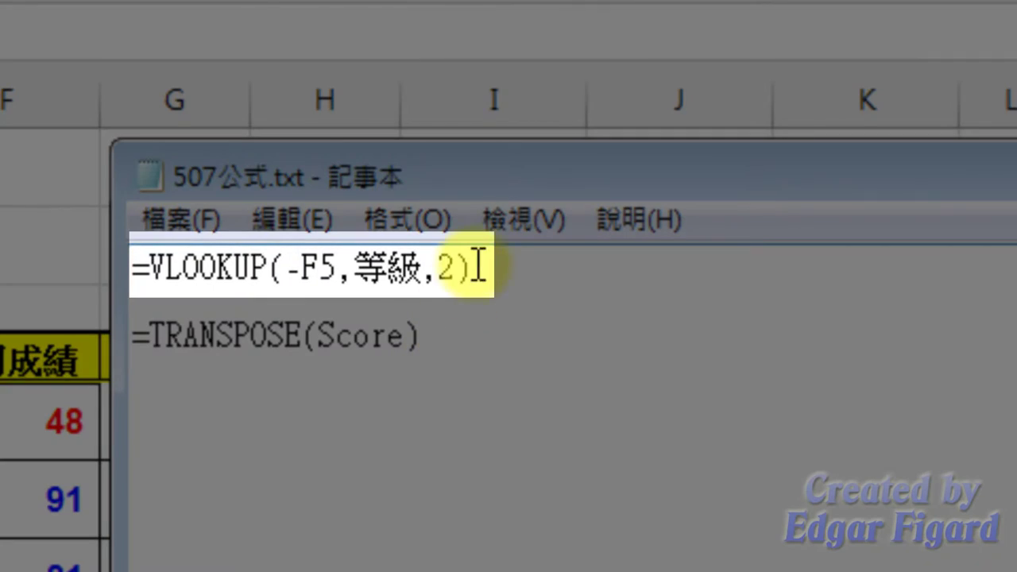
{"action": "mouse_move", "coordinate": [479, 267]}
{"action": "left_mouse_down"}
{"action": "mouse_move", "coordinate": [161, 280]}
{"action": "mouse_move", "coordinate": [131, 270]}
{"action": "left_mouse_up"}
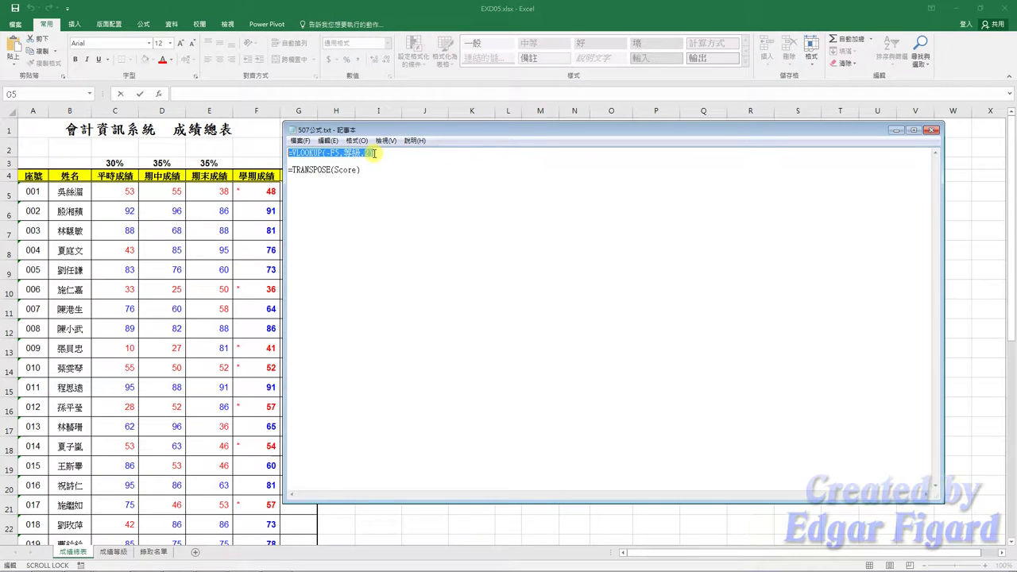
Step: Paste =VLOOKUP(-F5,等級,2) into G5 and fill it down the 等級 column
{"action": "key", "text": "ctrl+c"}
{"action": "left_click", "coordinate": [662, 95]}
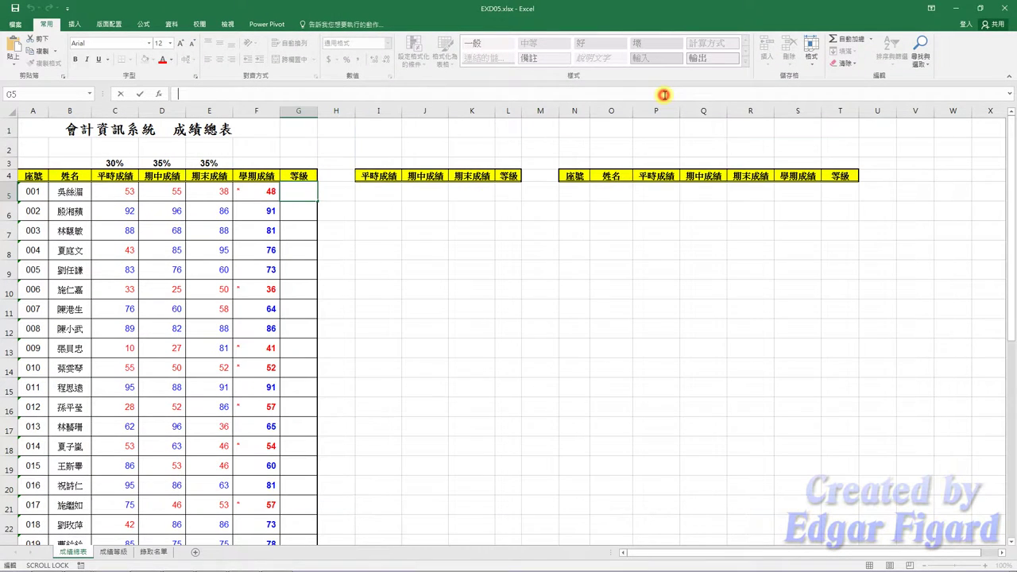
{"action": "key", "text": "ctrl+v"}
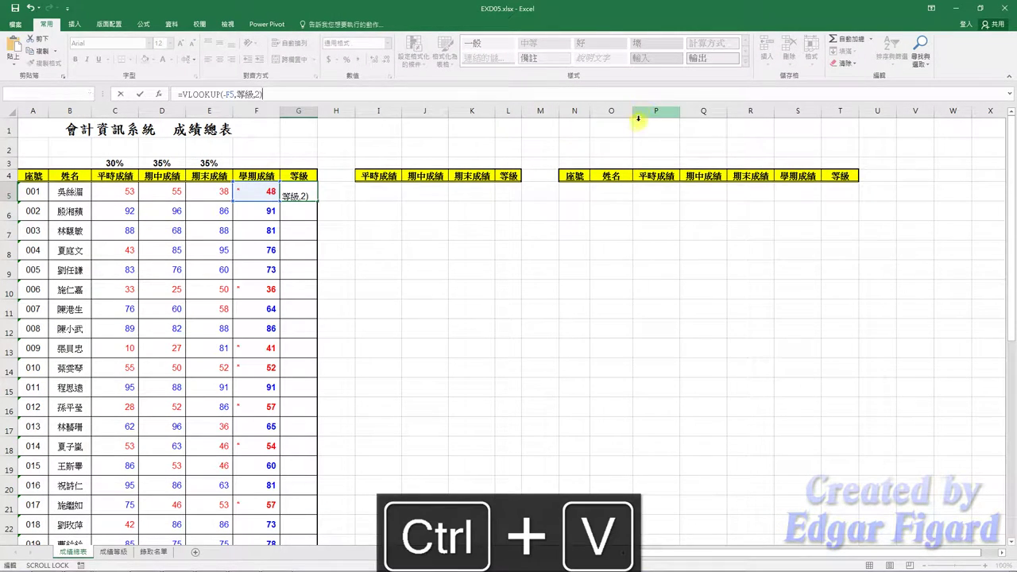
{"action": "key", "text": "Return"}
{"action": "left_click", "coordinate": [299, 192]}
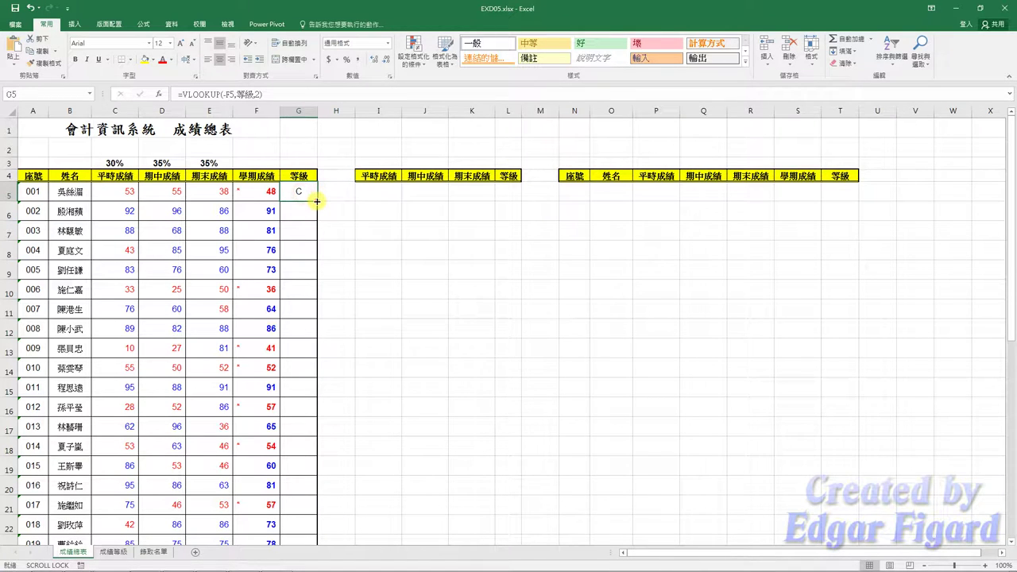
{"action": "double_click", "coordinate": [316, 201]}
Step: Enter >=60 in I5 and copy it across I5:K6
{"action": "left_click", "coordinate": [370, 192]}
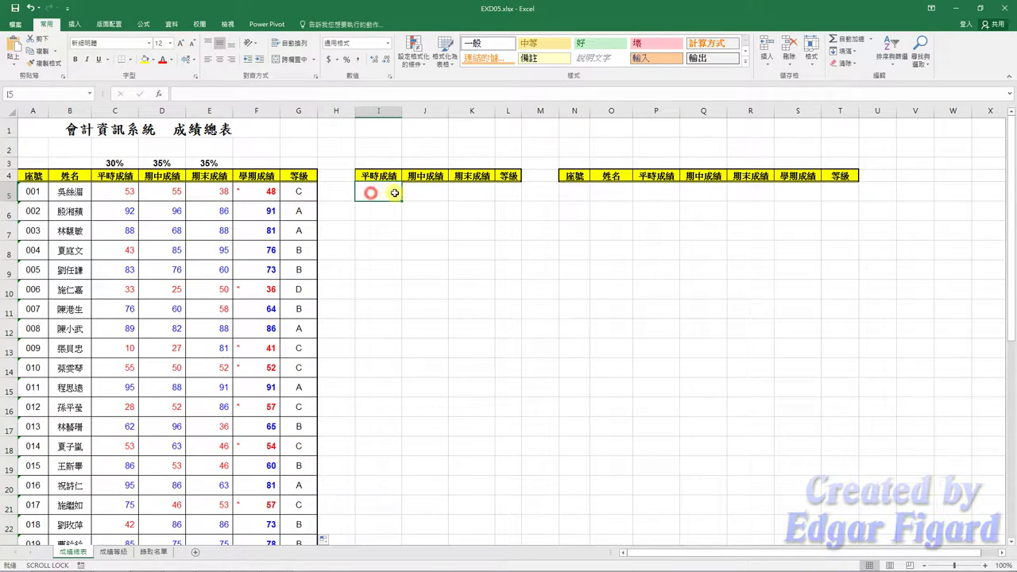
{"action": "type", "text": ">=60"}
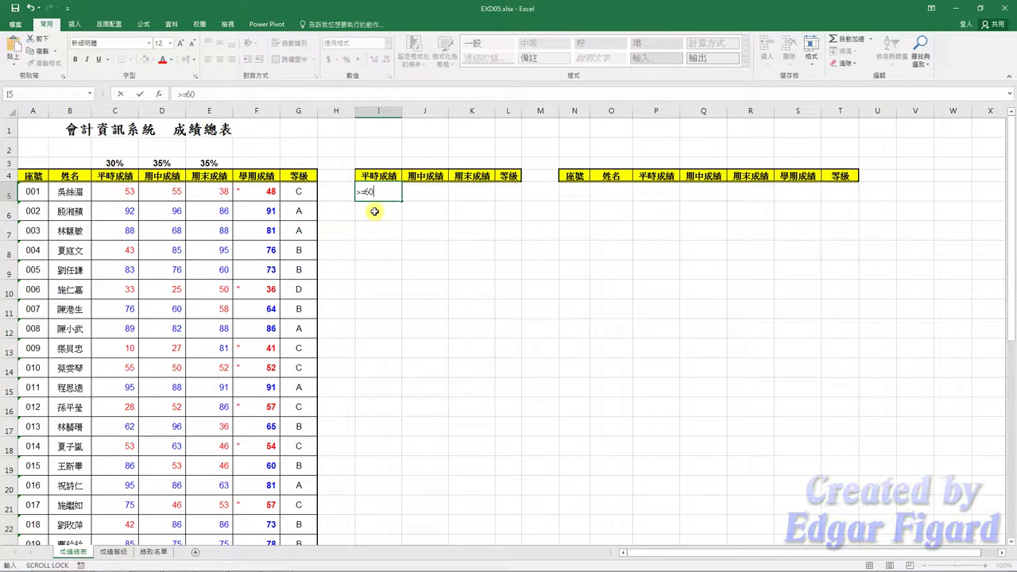
{"action": "key", "text": "Return"}
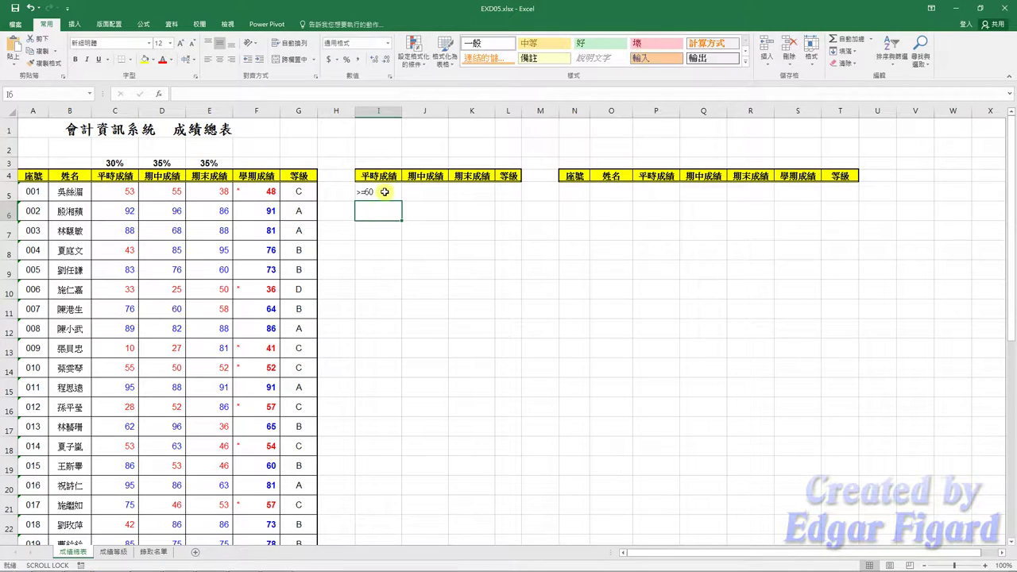
{"action": "left_click", "coordinate": [383, 191]}
{"action": "key", "text": "ctrl+c"}
{"action": "left_click_drag", "start_coordinate": [382, 191], "coordinate": [472, 205]}
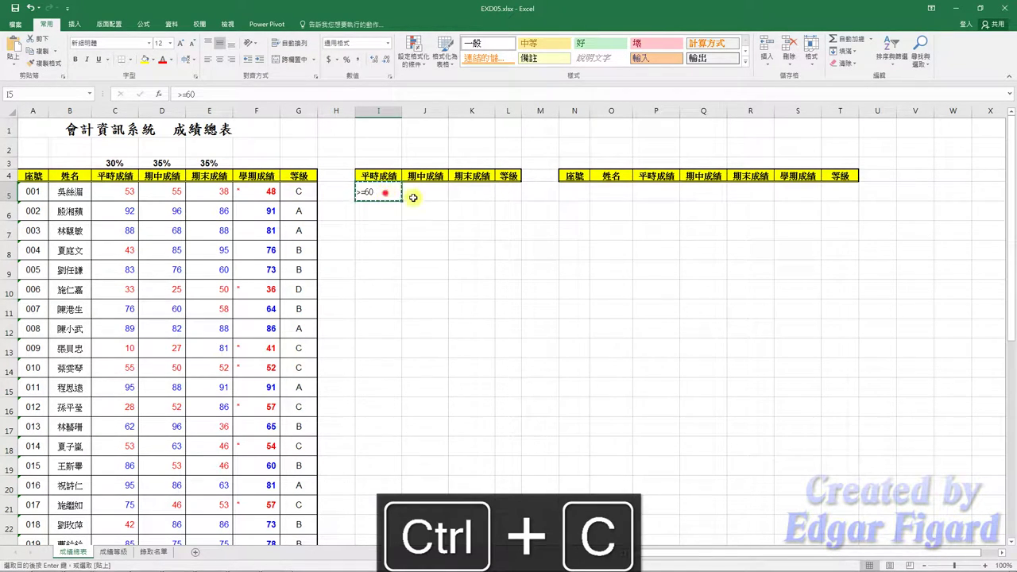
{"action": "key", "text": "ctrl+v"}
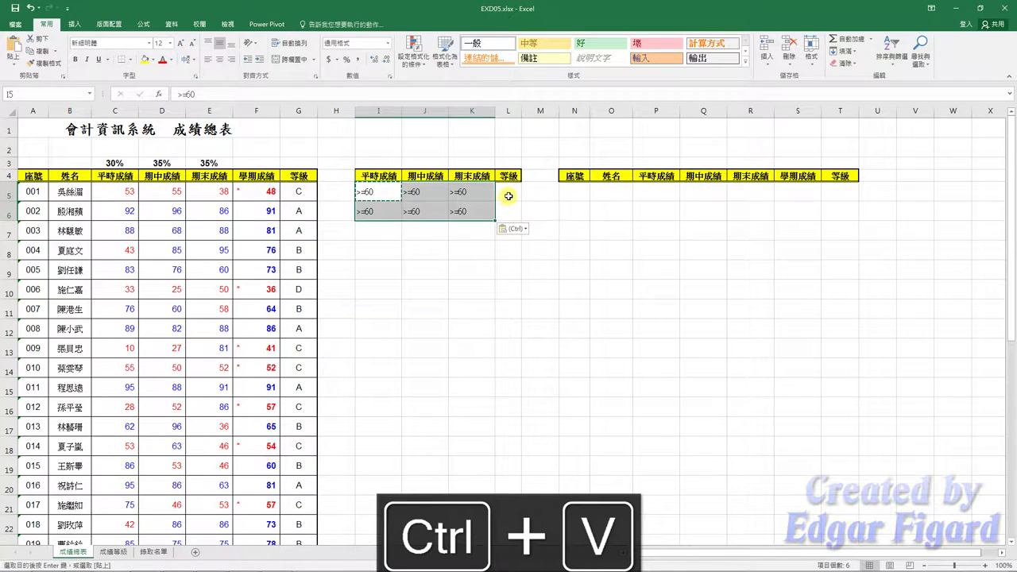
Step: Enter grade A in L5 and B in L6
{"action": "left_click", "coordinate": [508, 197]}
{"action": "type", "text": "a"}
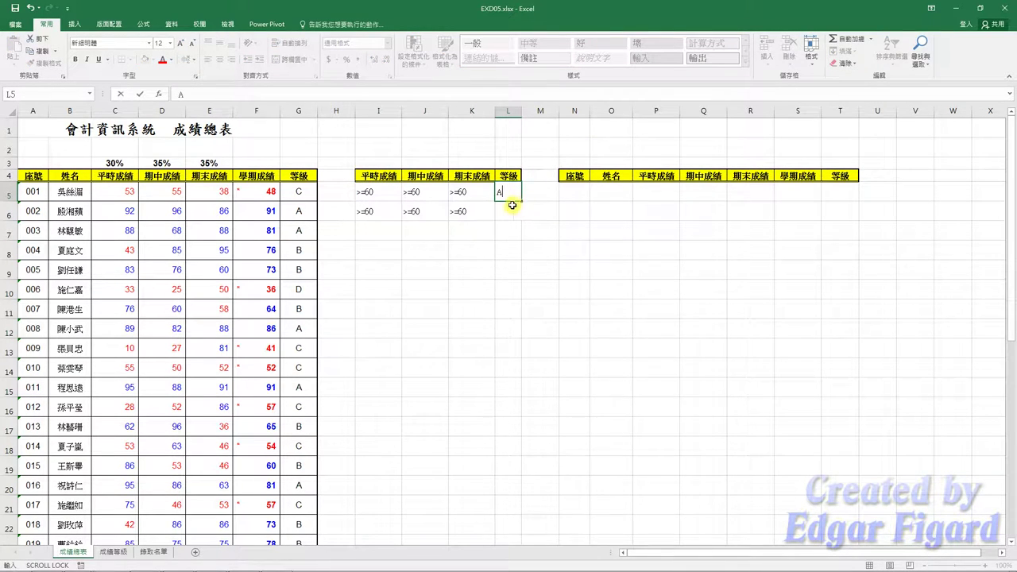
{"action": "key", "text": "Return"}
{"action": "type", "text": "B"}
{"action": "left_click", "coordinate": [539, 197]}
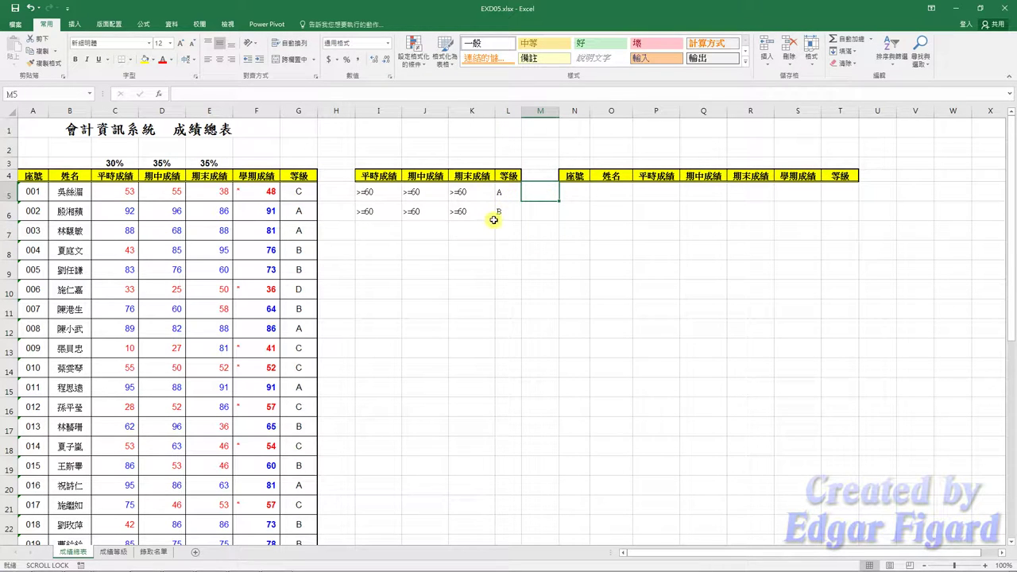
{"action": "left_click", "coordinate": [35, 176]}
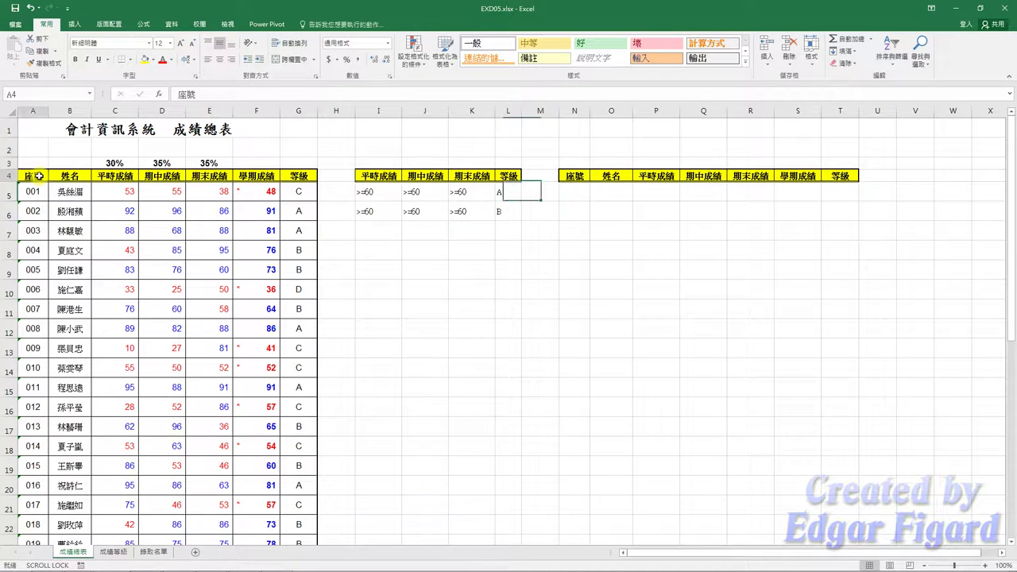
Step: Start an Advanced Filter on the grade table with criteria range I4:L6
{"action": "left_click", "coordinate": [171, 24]}
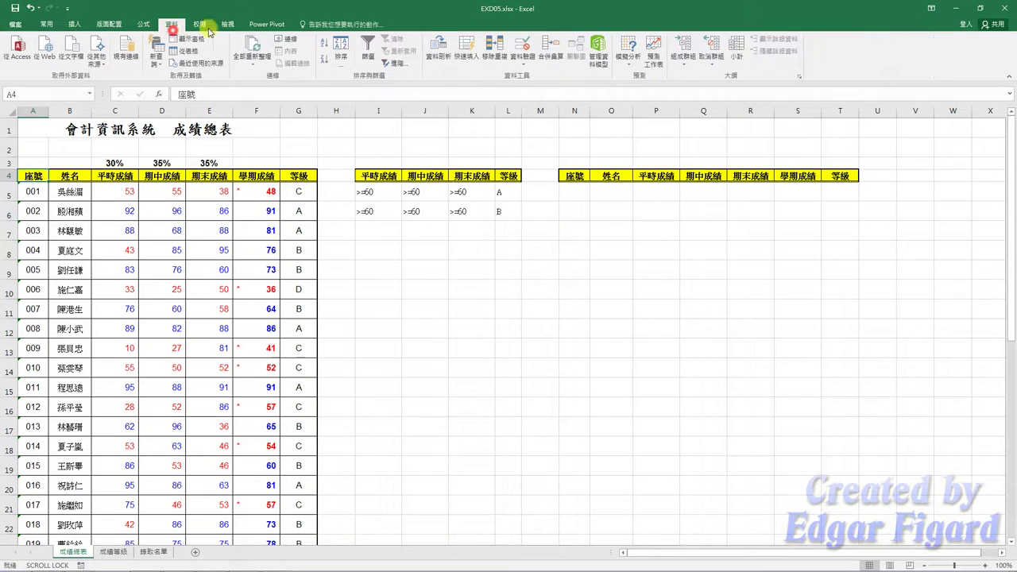
{"action": "left_click", "coordinate": [403, 70]}
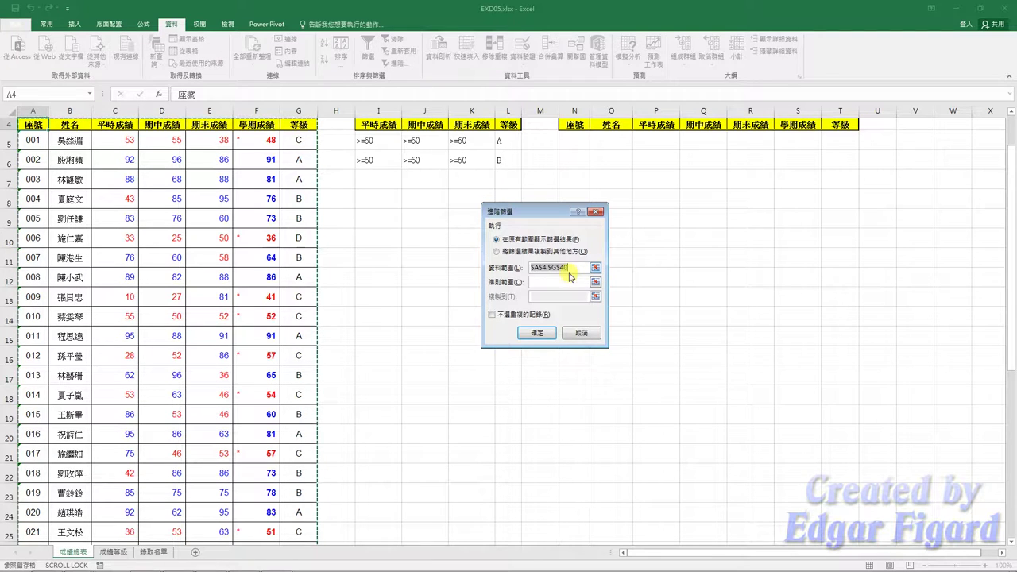
{"action": "left_click", "coordinate": [595, 282]}
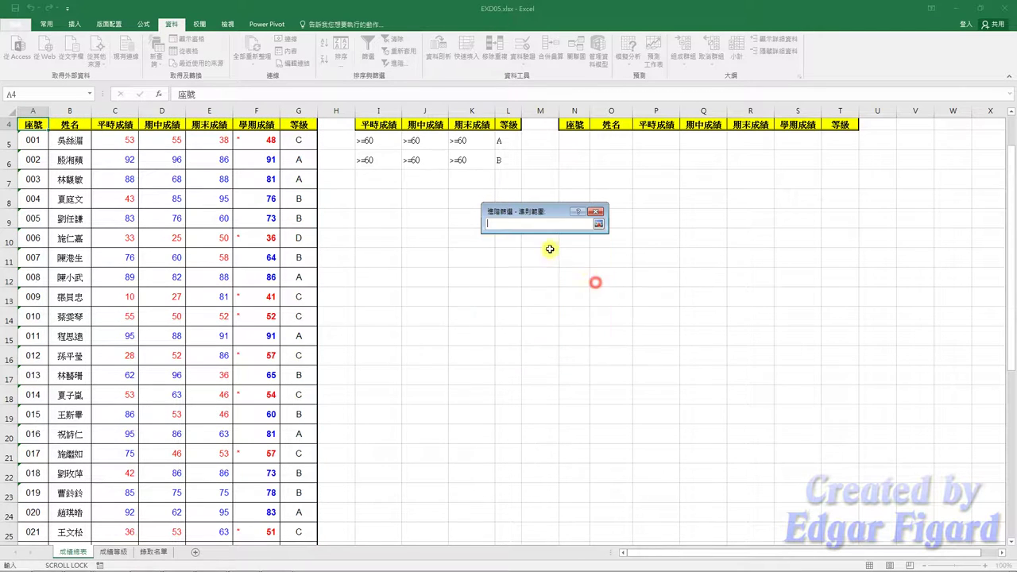
{"action": "left_click_drag", "start_coordinate": [372, 128], "coordinate": [511, 160]}
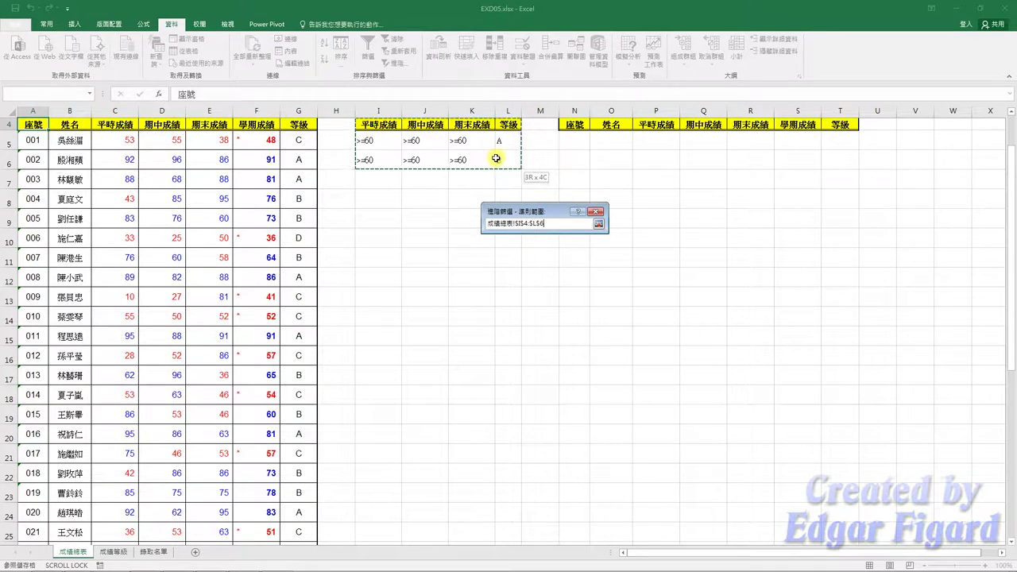
{"action": "left_click", "coordinate": [589, 223]}
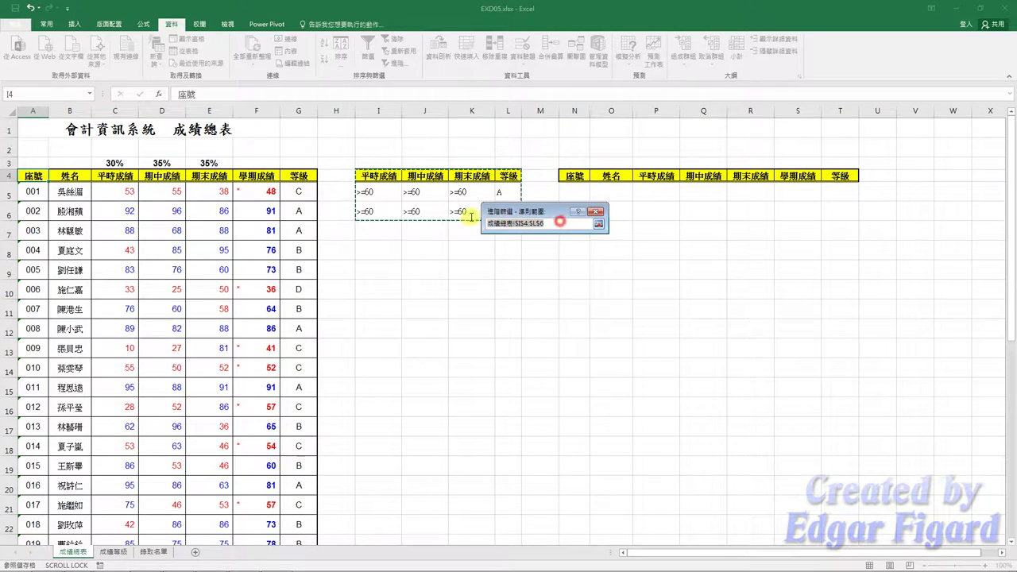
{"action": "left_click", "coordinate": [598, 226]}
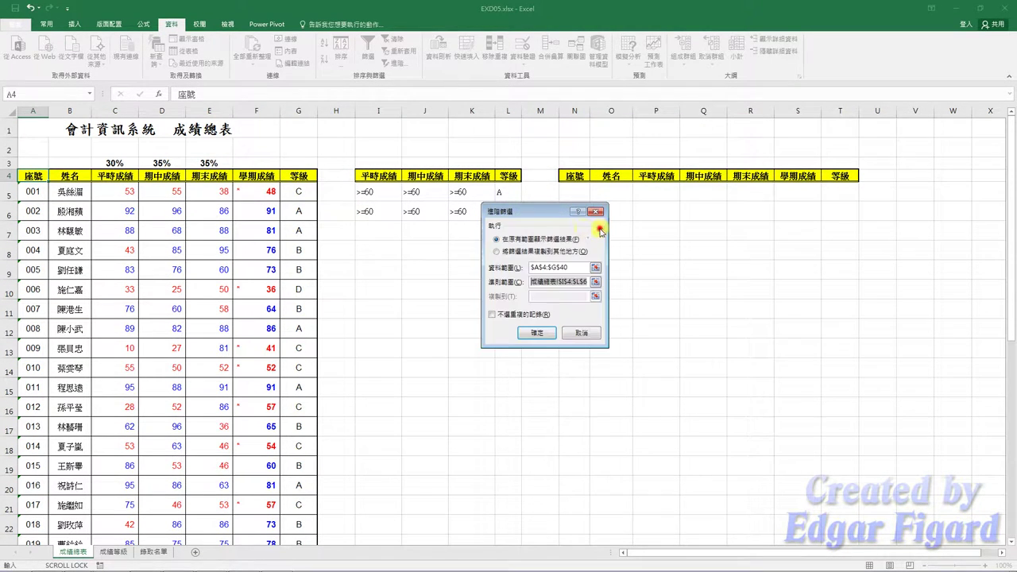
Step: Copy the filtered records to N4:T4 and select the results N4:T16
{"action": "left_click", "coordinate": [563, 253]}
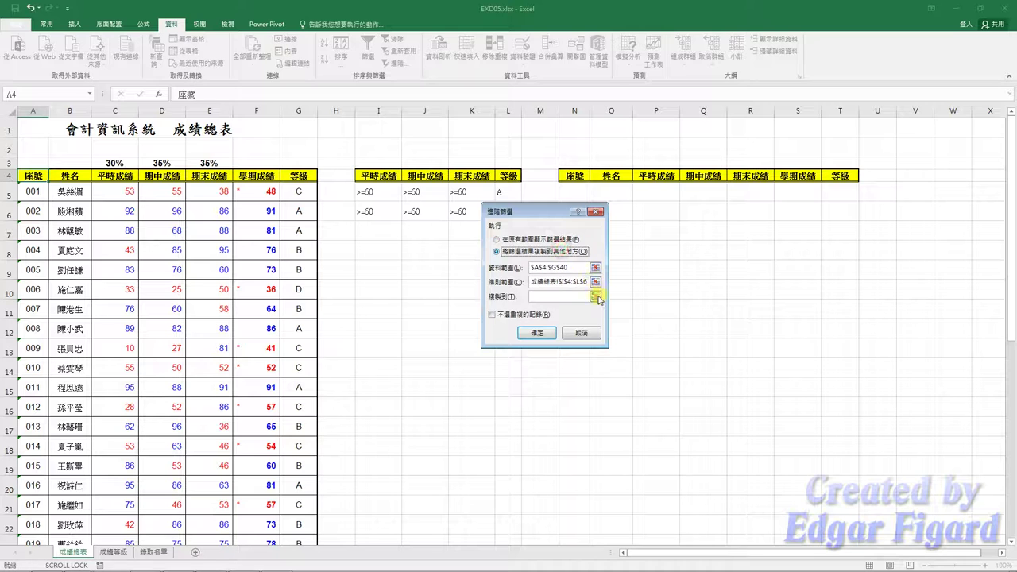
{"action": "left_click", "coordinate": [596, 296]}
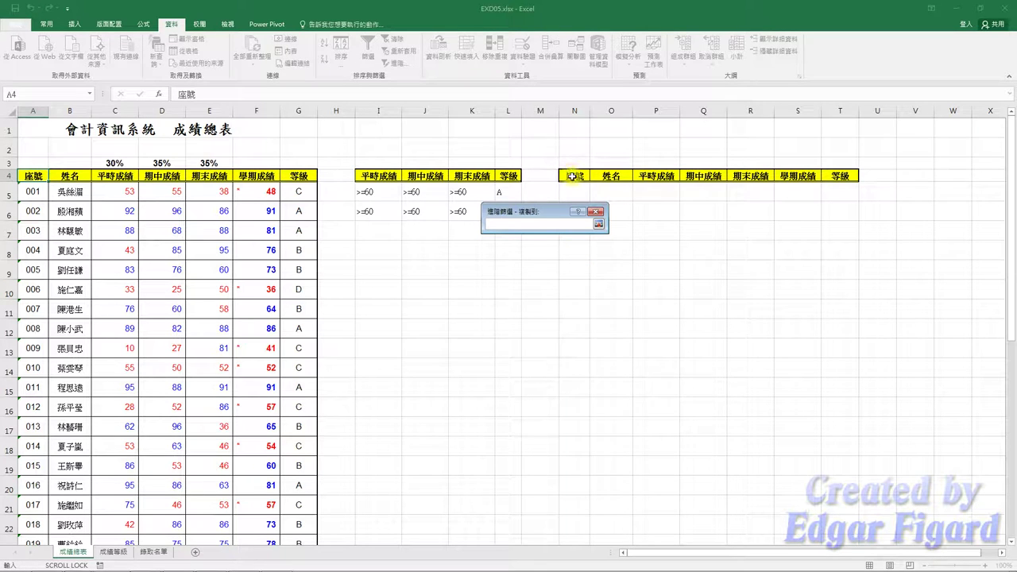
{"action": "left_click_drag", "start_coordinate": [571, 177], "coordinate": [839, 176]}
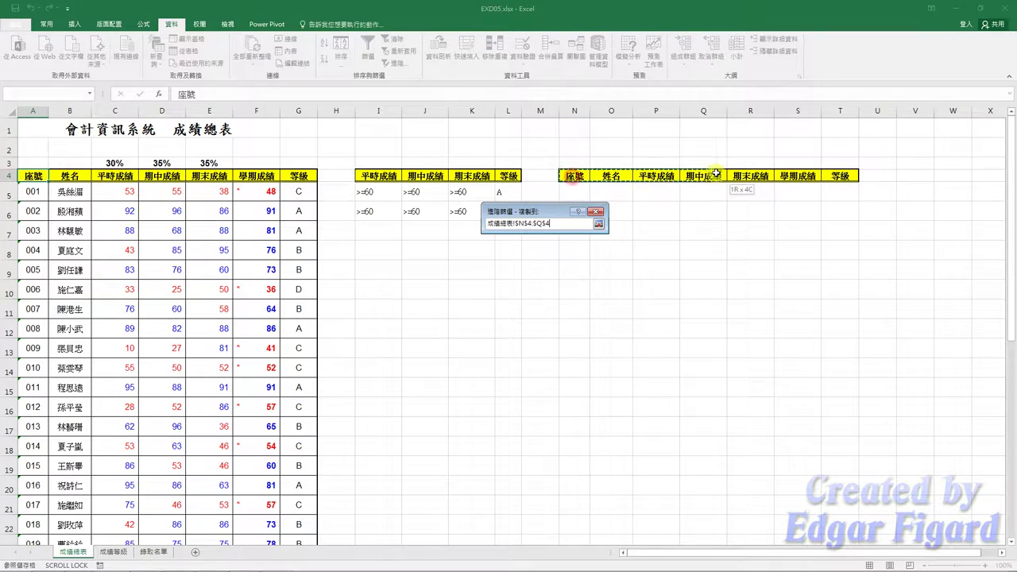
{"action": "left_click", "coordinate": [598, 226]}
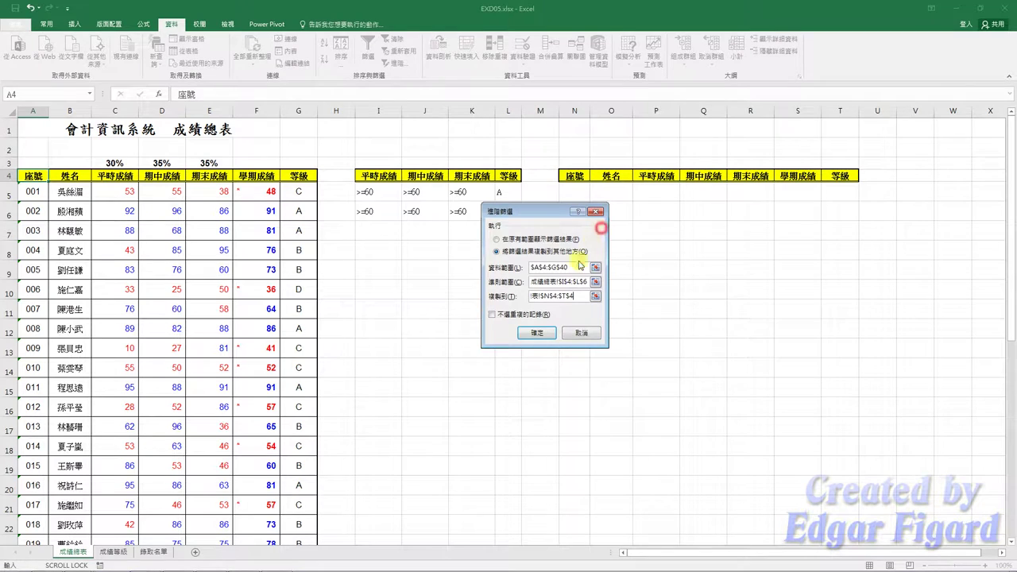
{"action": "left_click", "coordinate": [550, 334]}
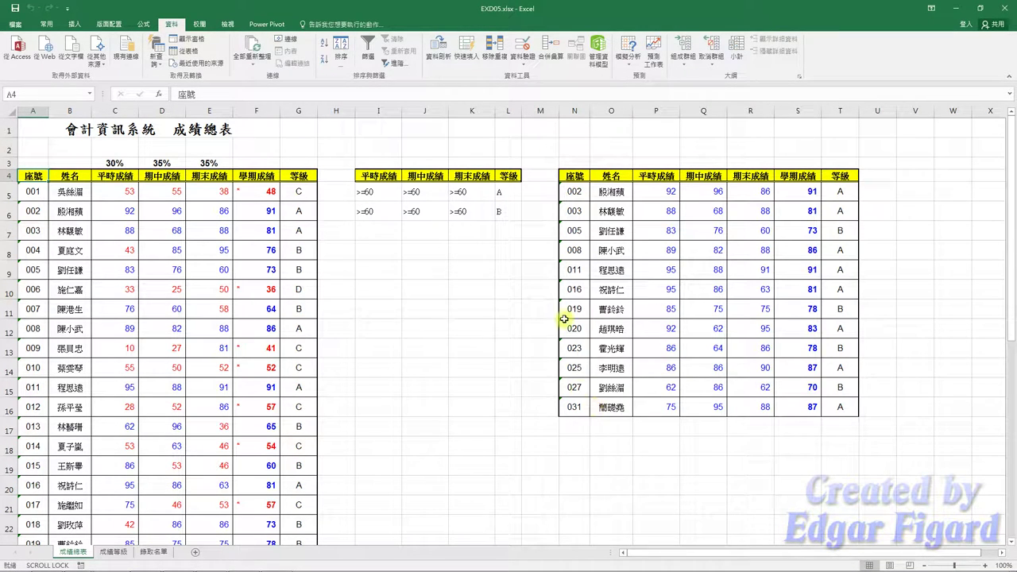
{"action": "left_click_drag", "start_coordinate": [573, 176], "coordinate": [827, 410]}
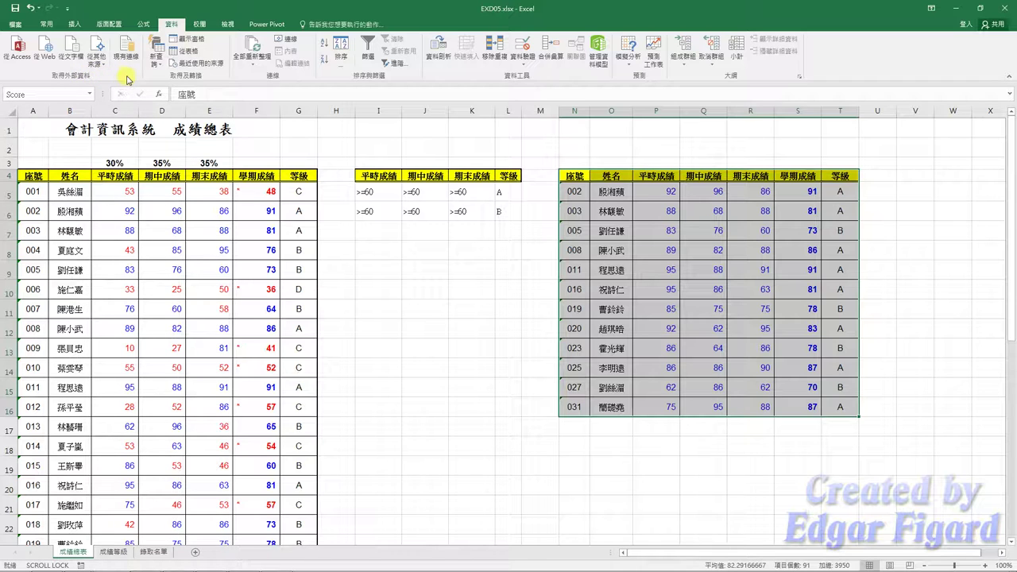
Step: Go to the 錄取名單 sheet
{"action": "left_click", "coordinate": [159, 557]}
Step: Select A1:M7 and pick the =TRANSPOSE(Score) line in the Notepad notes
{"action": "left_click", "coordinate": [47, 128]}
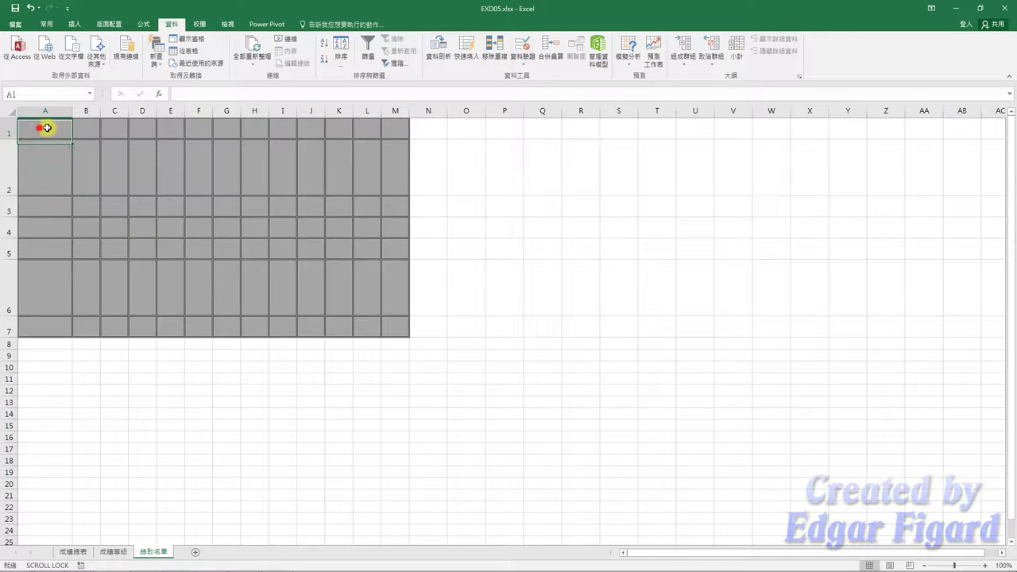
{"action": "left_click_drag", "start_coordinate": [47, 128], "coordinate": [386, 331]}
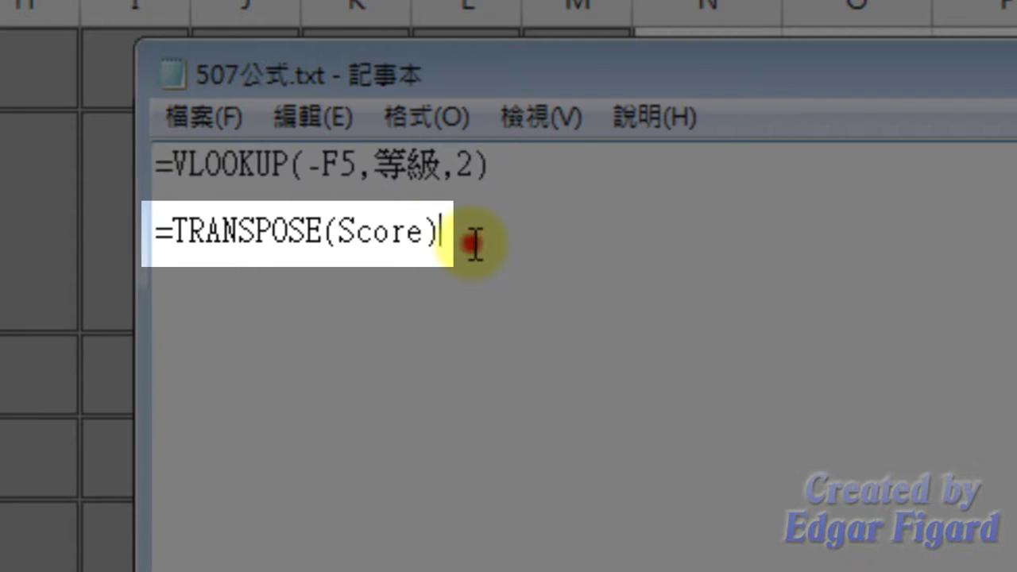
{"action": "left_click_drag", "start_coordinate": [472, 238], "coordinate": [155, 238]}
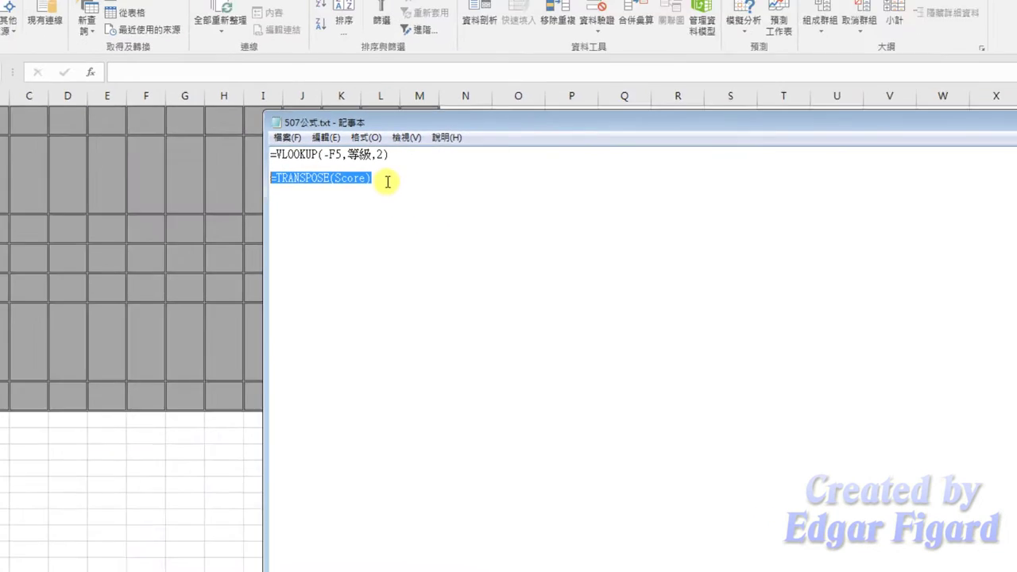
Step: Enter =TRANSPOSE(Score) into A1:M7 as an array formula
{"action": "key", "text": "ctrl+c"}
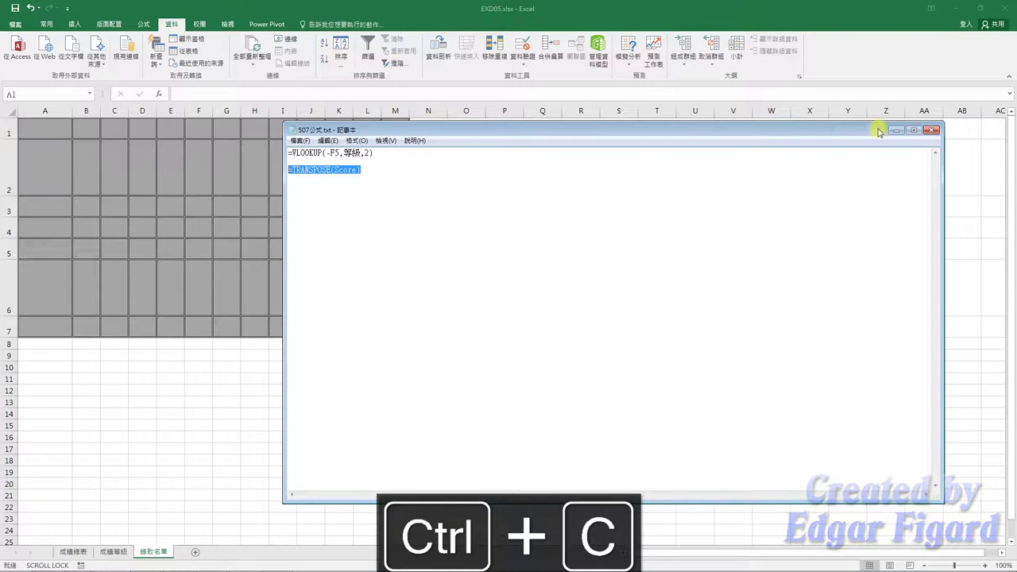
{"action": "left_click", "coordinate": [896, 130]}
{"action": "left_click", "coordinate": [217, 93]}
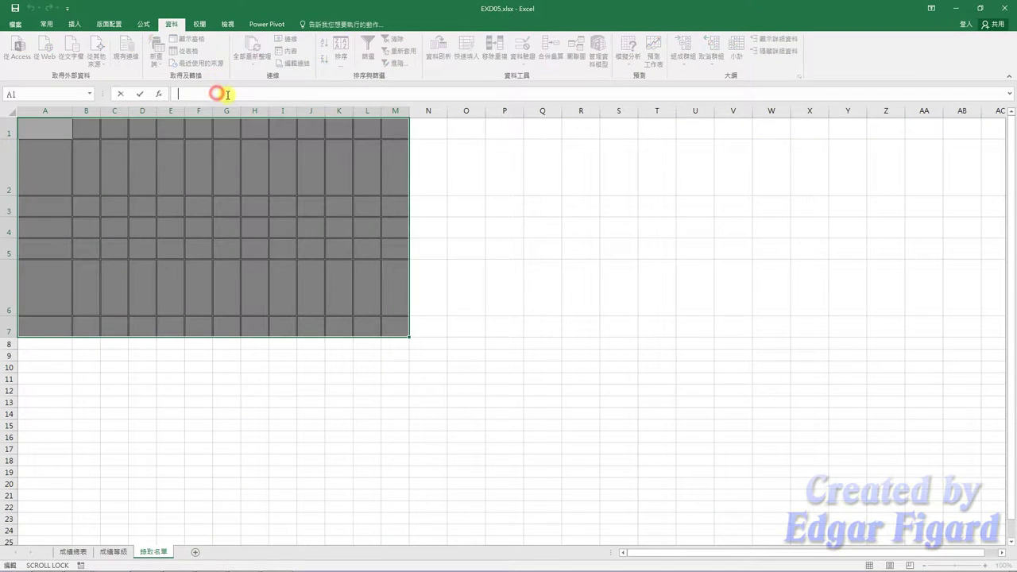
{"action": "key", "text": "ctrl+v"}
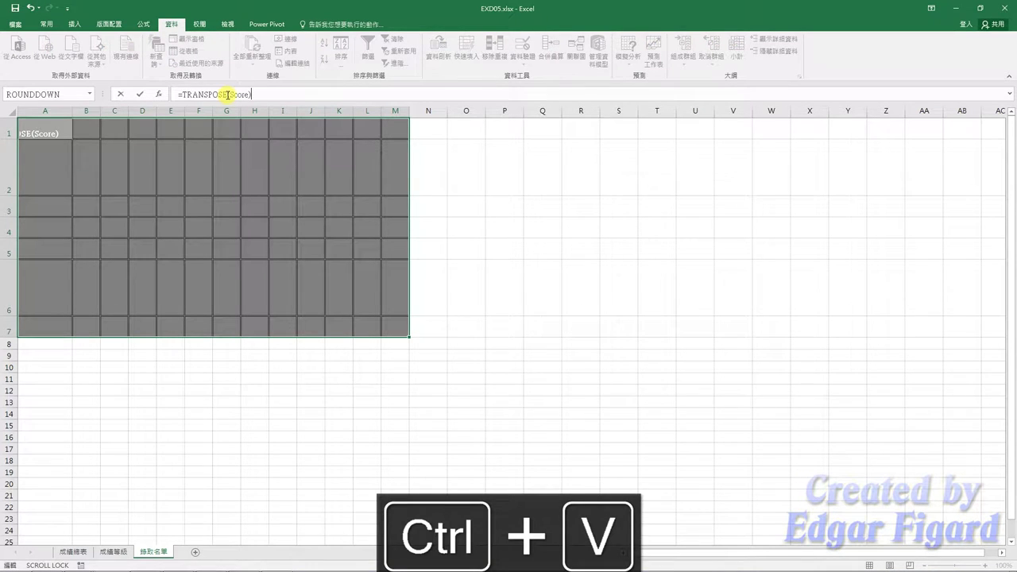
{"action": "key", "text": "ctrl+shift+Return"}
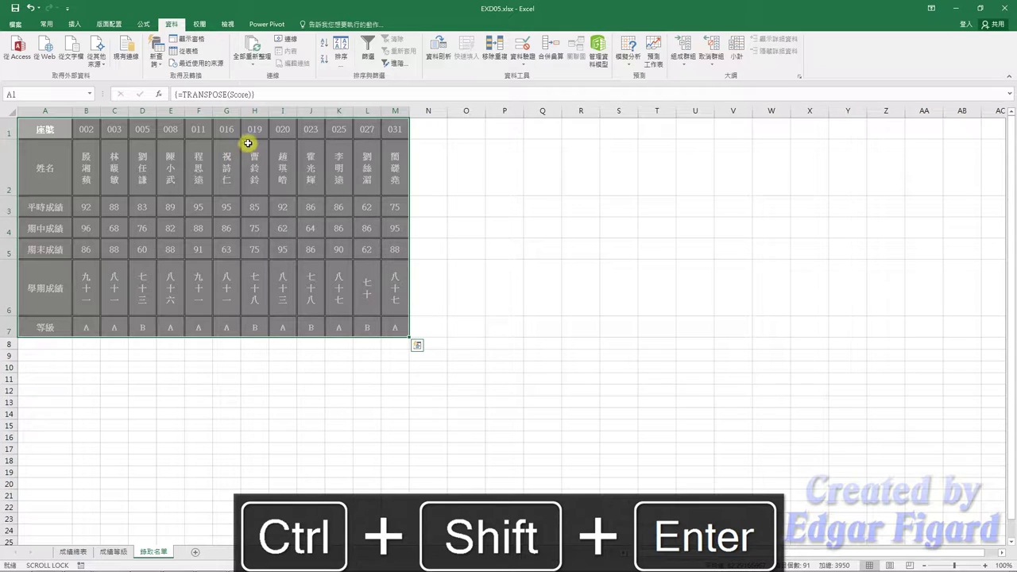
Step: Apply the 輸出 cell style to the A1:M7 table
{"action": "left_click", "coordinate": [46, 24]}
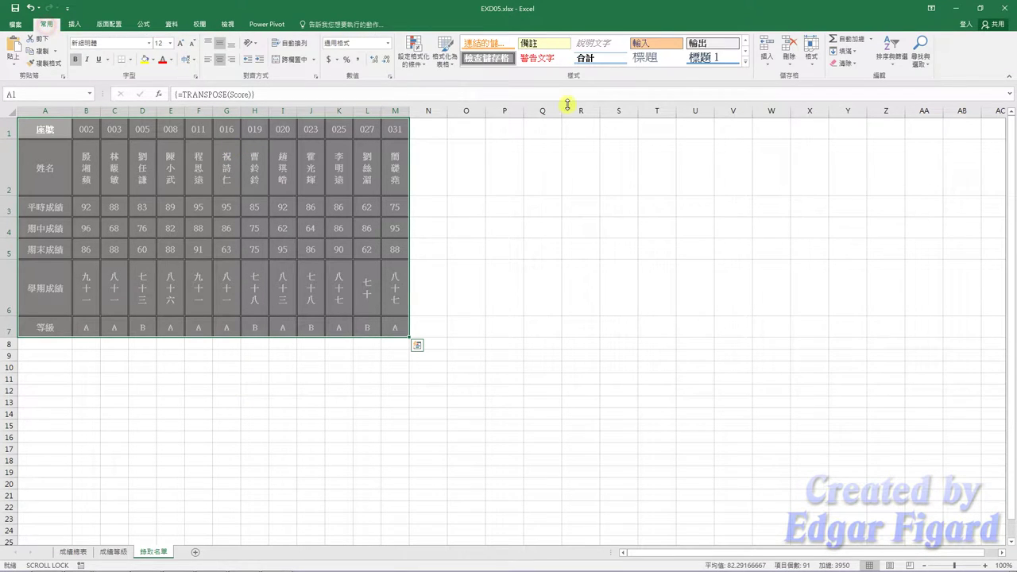
{"action": "left_click", "coordinate": [720, 50]}
{"action": "left_click", "coordinate": [720, 47]}
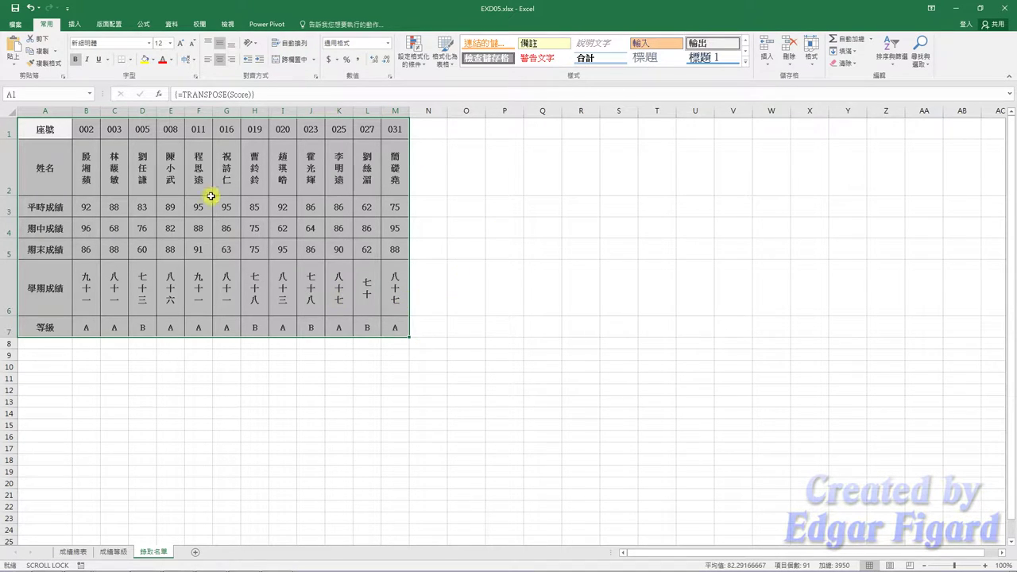
{"action": "left_click", "coordinate": [110, 24]}
Step: Insert the Csflogo.jpg logo from C:\ANS.csf into the left header section
{"action": "left_click", "coordinate": [239, 77]}
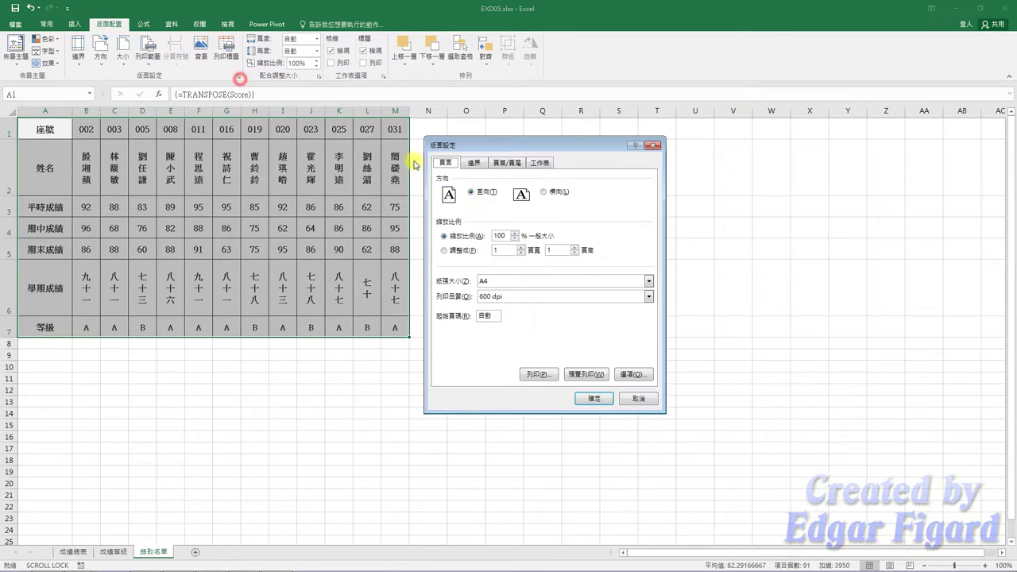
{"action": "left_click", "coordinate": [506, 163]}
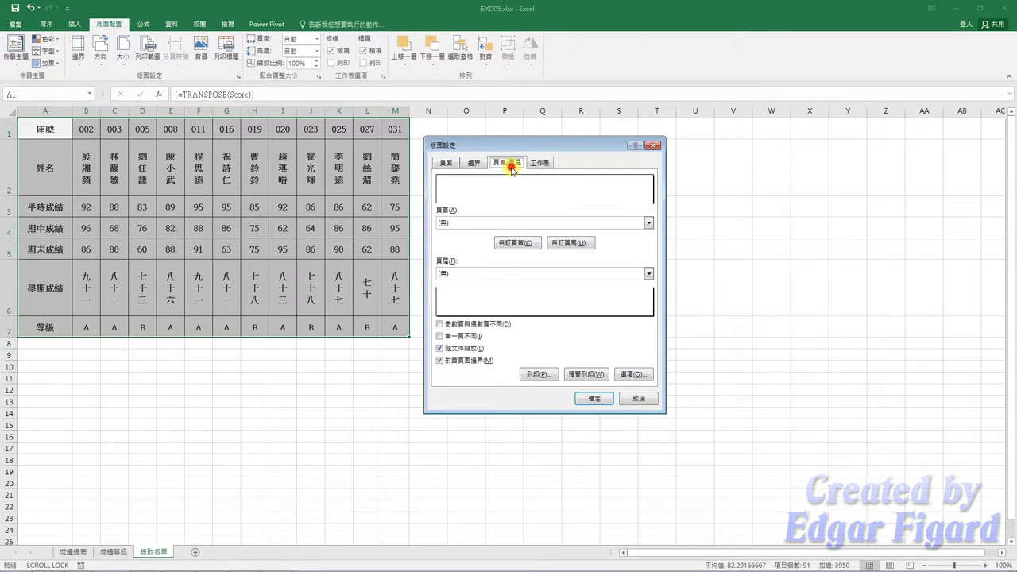
{"action": "left_click", "coordinate": [514, 243]}
{"action": "left_click", "coordinate": [421, 313]}
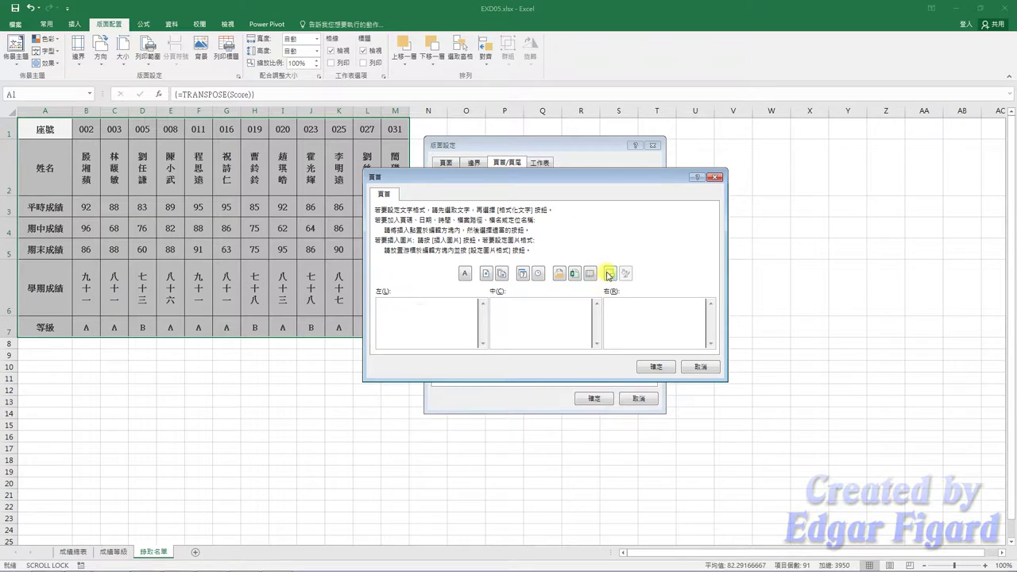
{"action": "left_click", "coordinate": [610, 274]}
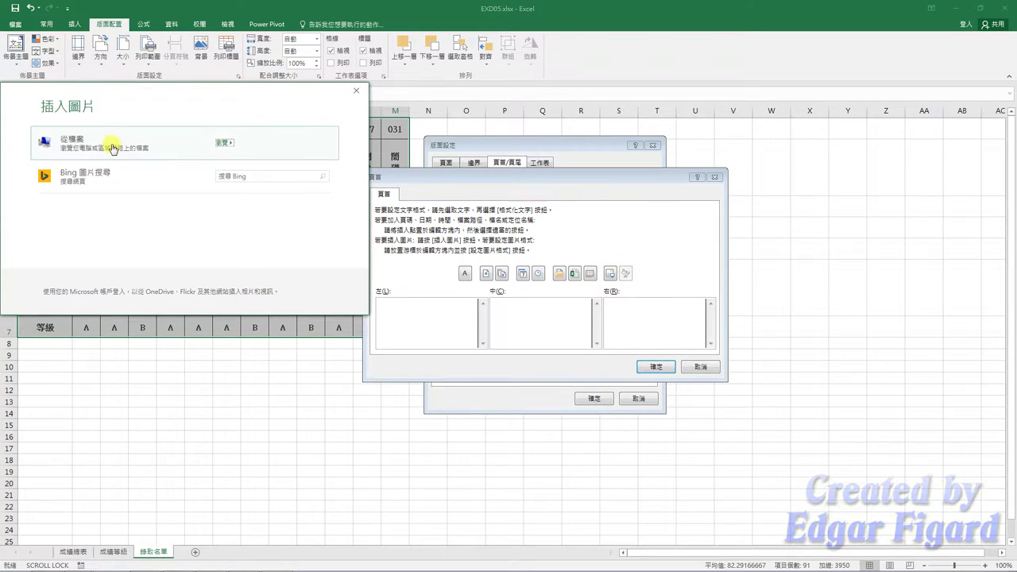
{"action": "left_click", "coordinate": [114, 147]}
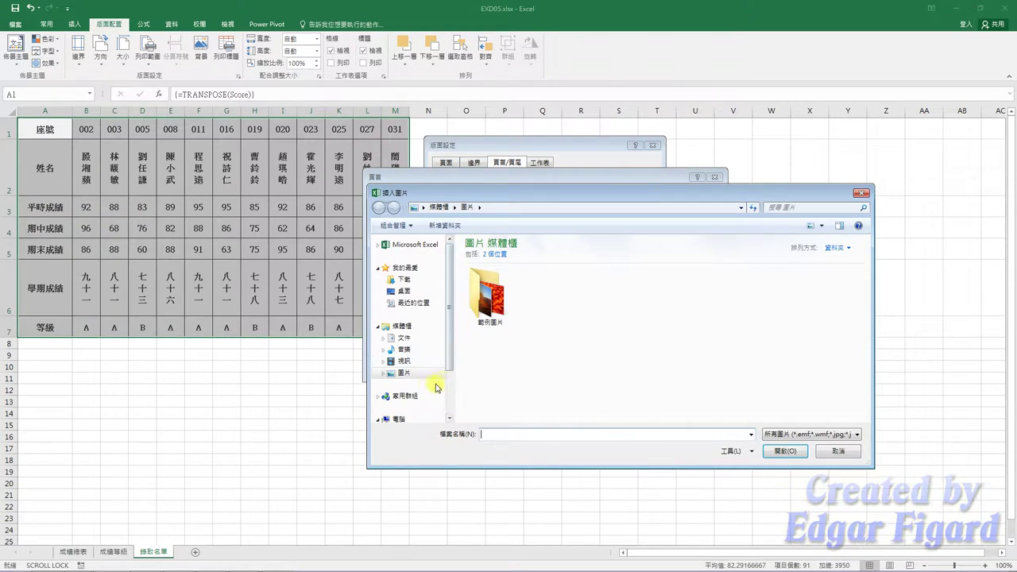
{"action": "scroll", "coordinate": [448, 384], "scroll_direction": "down", "scroll_amount": 2}
{"action": "left_click", "coordinate": [415, 367]}
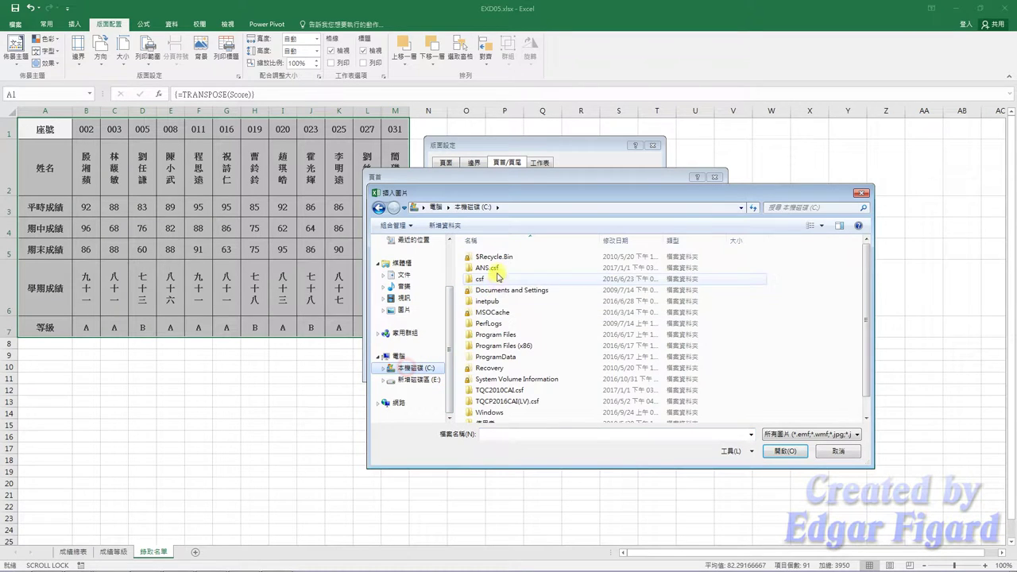
{"action": "double_click", "coordinate": [499, 270]}
{"action": "double_click", "coordinate": [480, 264]}
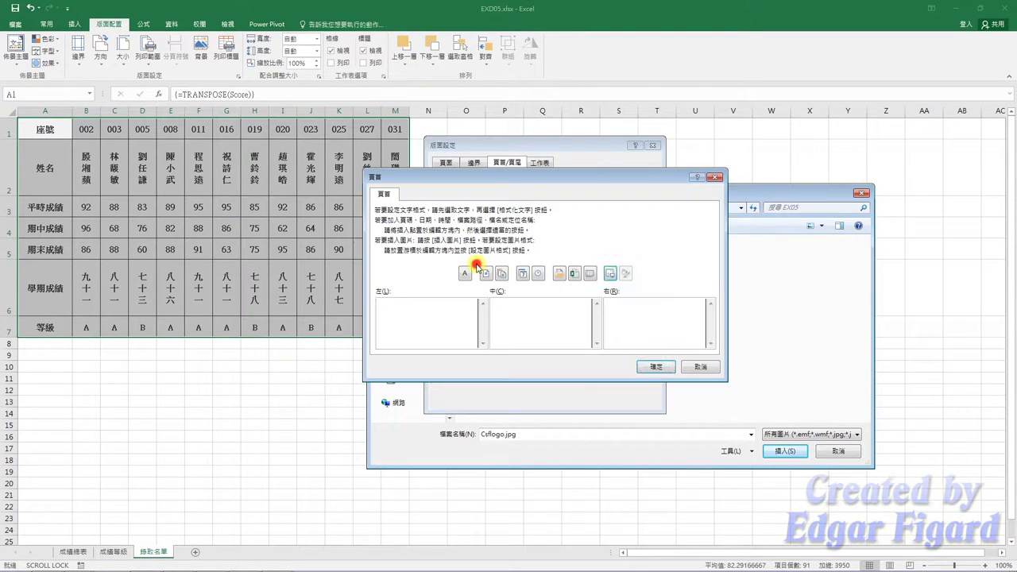
Step: Scale the header logo to 80%
{"action": "left_click", "coordinate": [387, 309]}
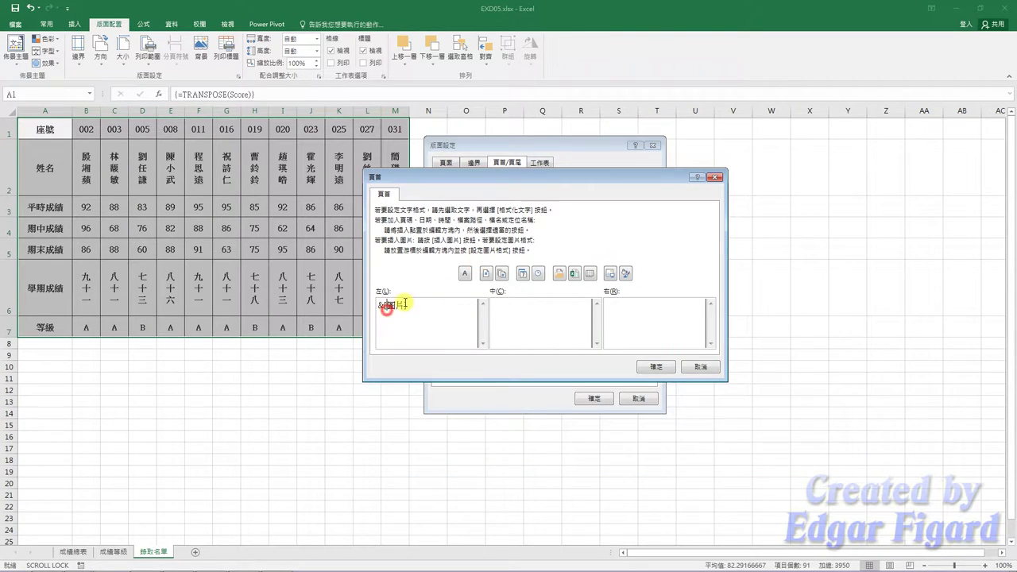
{"action": "left_click", "coordinate": [625, 274]}
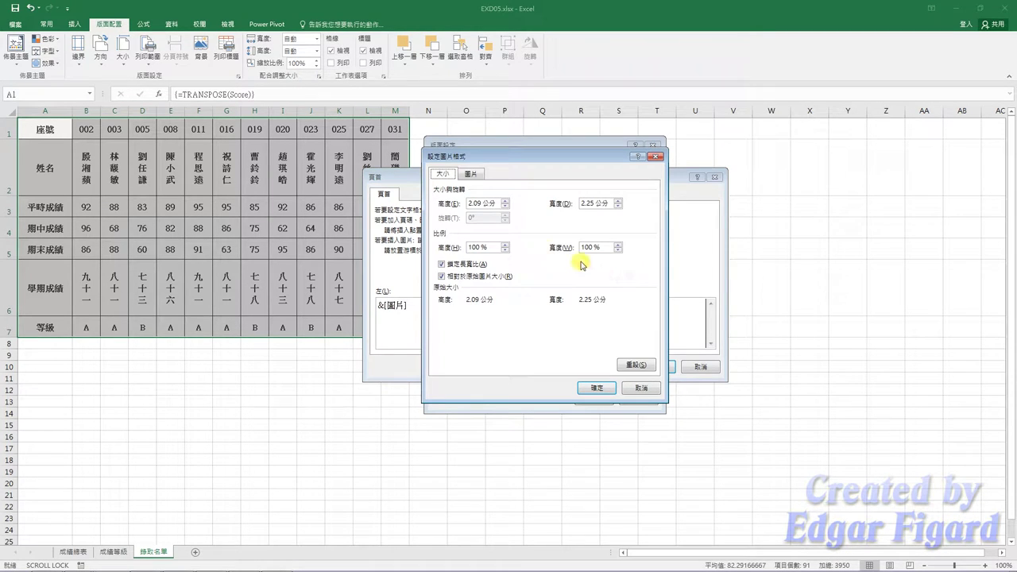
{"action": "double_click", "coordinate": [479, 248]}
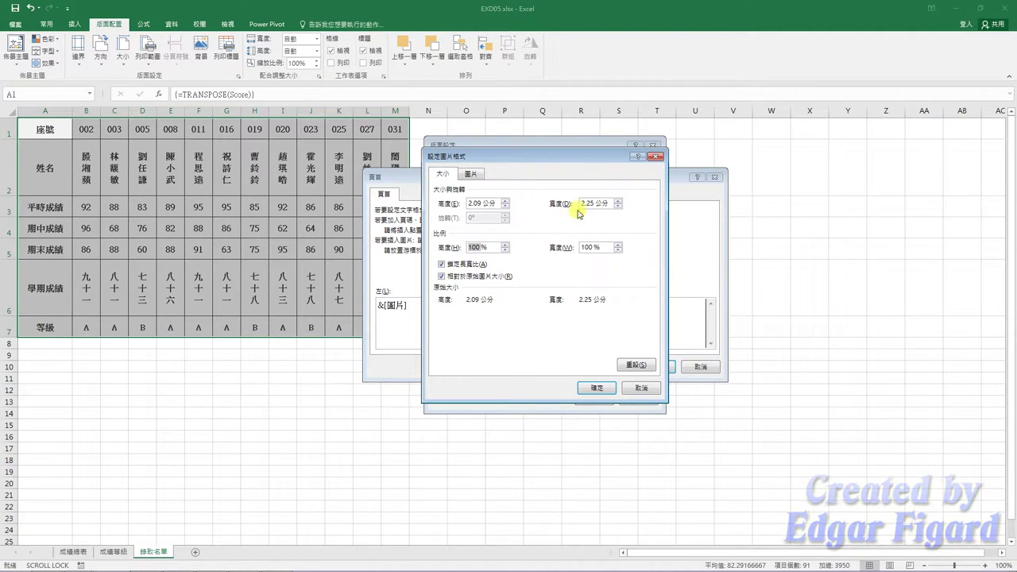
{"action": "type", "text": "80"}
{"action": "left_click", "coordinate": [591, 248]}
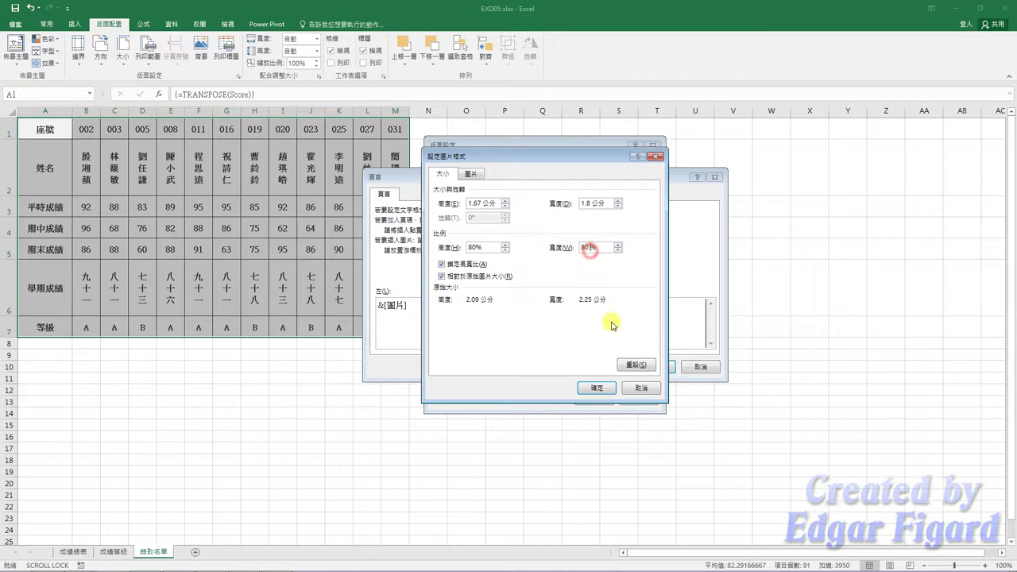
{"action": "left_click", "coordinate": [597, 387]}
Step: Put the sheet name in the centre header and the date on the right
{"action": "left_click", "coordinate": [556, 329]}
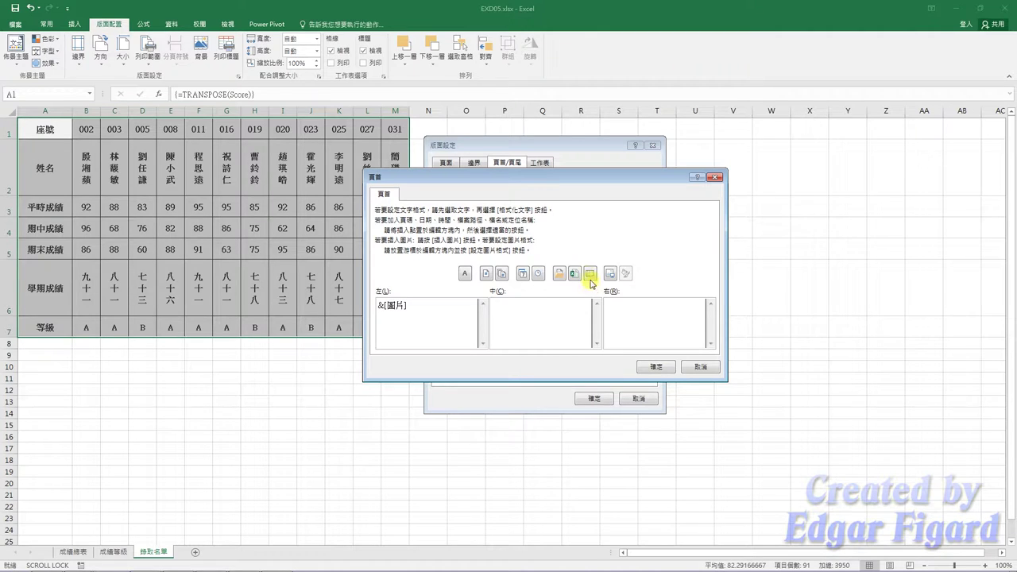
{"action": "left_click", "coordinate": [588, 275]}
{"action": "left_click", "coordinate": [626, 309]}
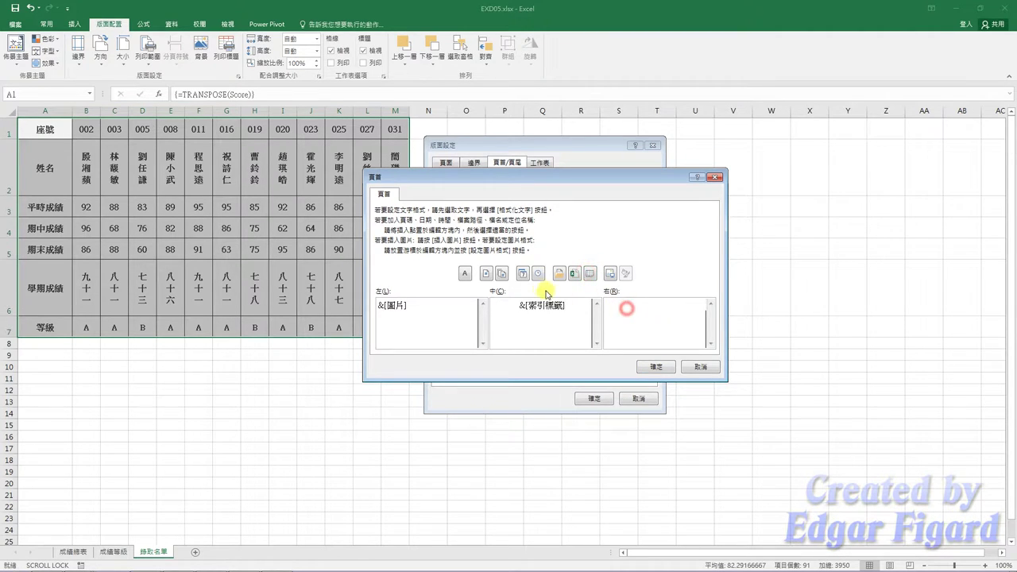
{"action": "left_click", "coordinate": [647, 367]}
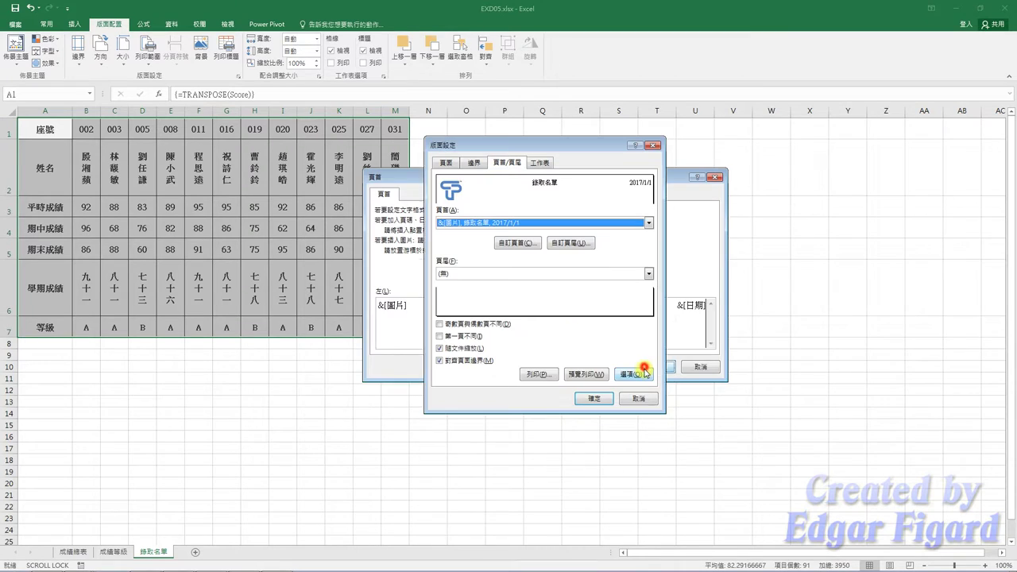
Step: Create a centred footer reading 全 &[總頁數] 頁之第 &[頁碼] 頁
{"action": "left_click", "coordinate": [564, 245]}
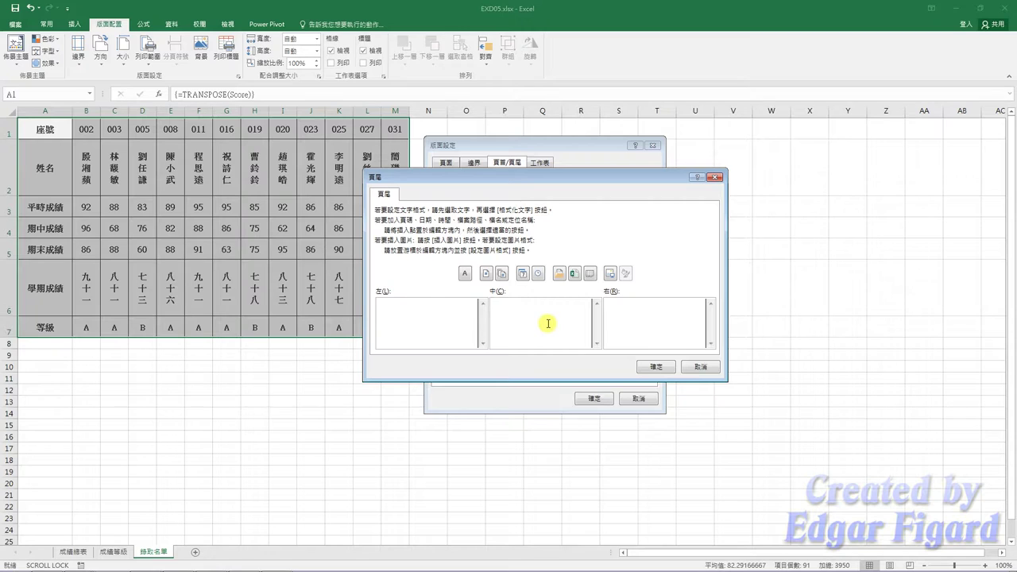
{"action": "type", "text": "全"}
{"action": "left_click", "coordinate": [503, 274]}
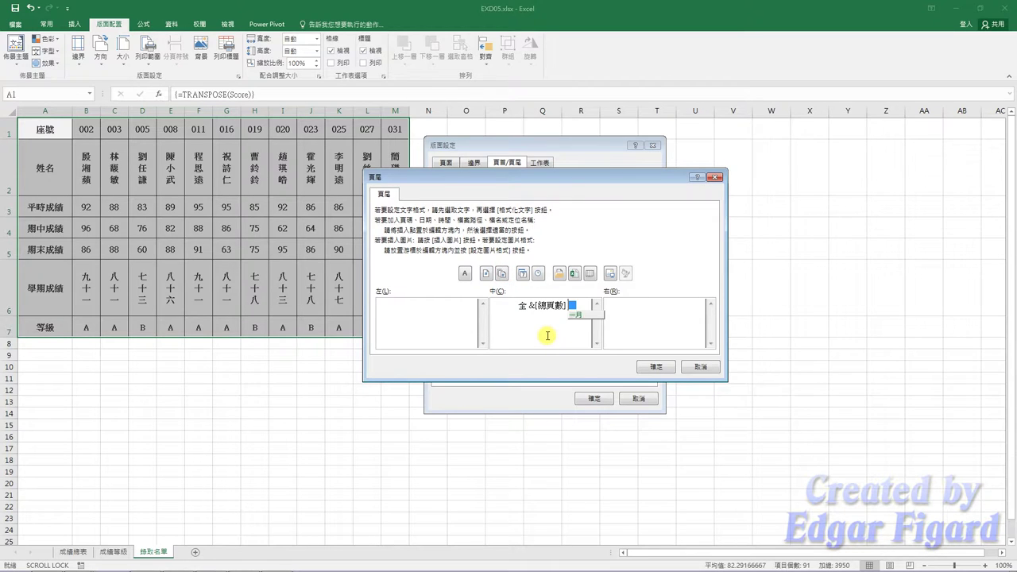
{"action": "type", "text": "頁之"}
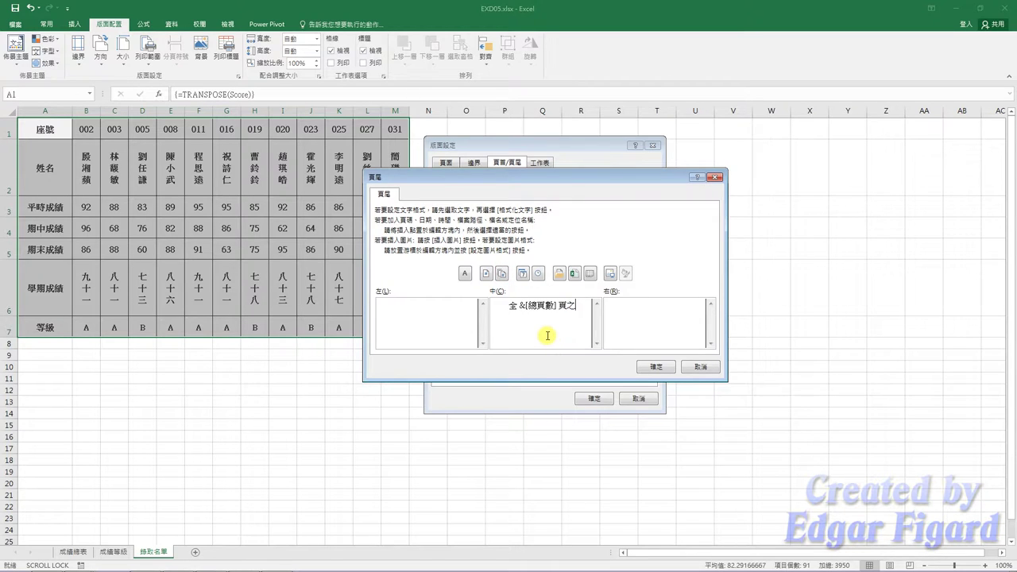
{"action": "type", "text": "第1"}
{"action": "key", "text": "BackSpace"}
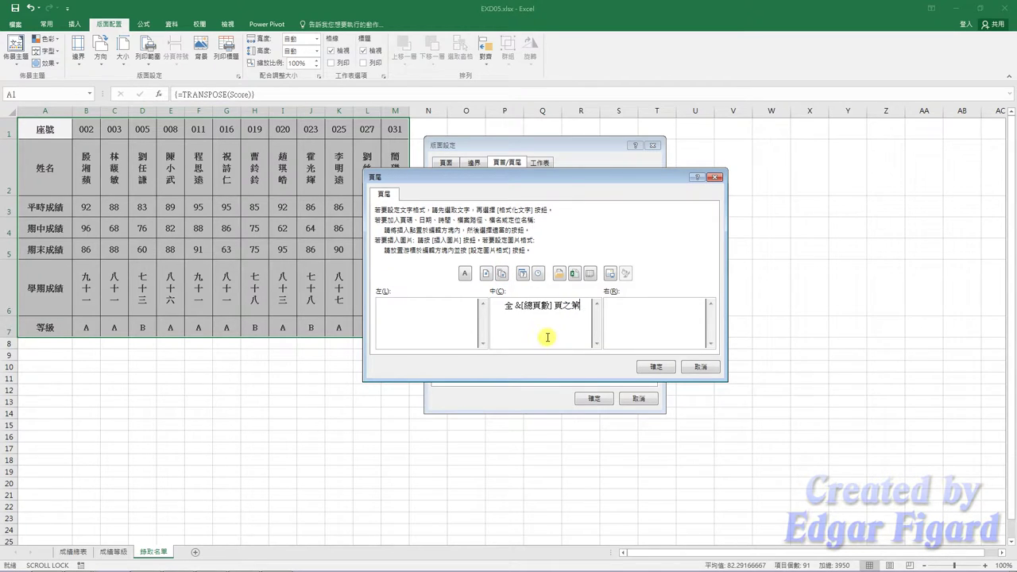
{"action": "left_click", "coordinate": [484, 274]}
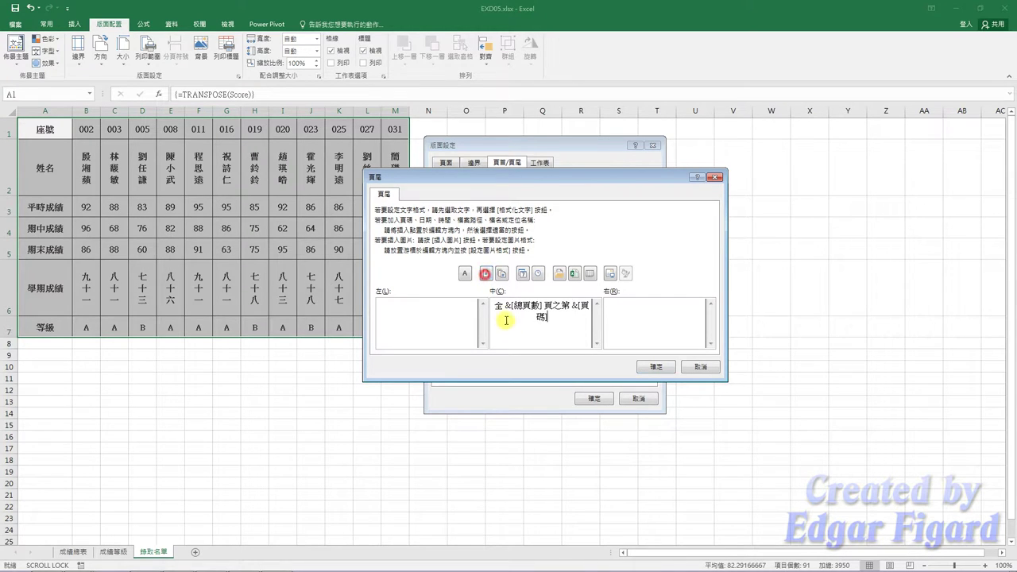
{"action": "type", "text": " 頁"}
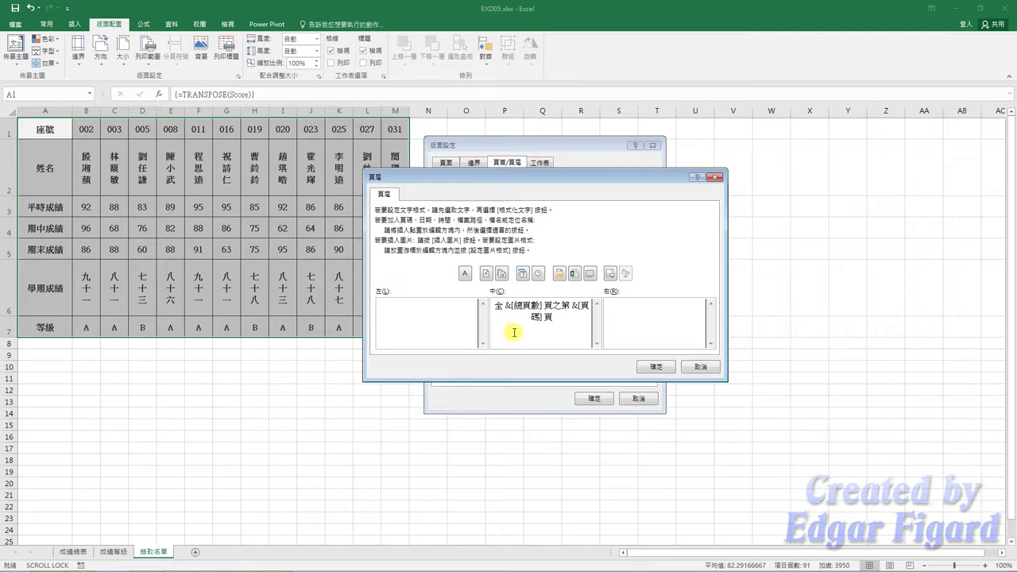
Step: Accept the footer, then apply a top margin of 3, horizontal centring and landscape orientation
{"action": "left_click", "coordinate": [656, 367]}
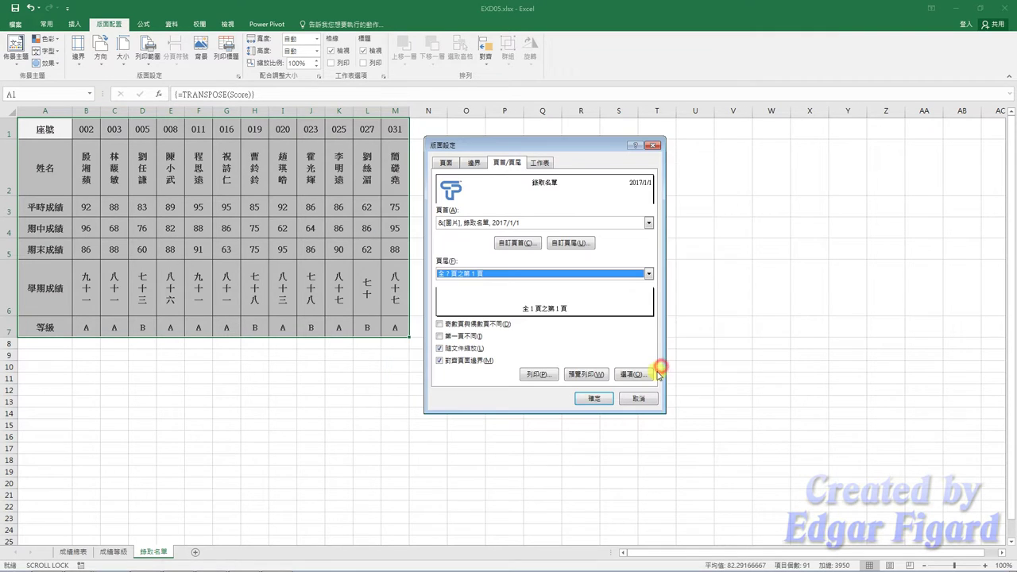
{"action": "left_click", "coordinate": [474, 164]}
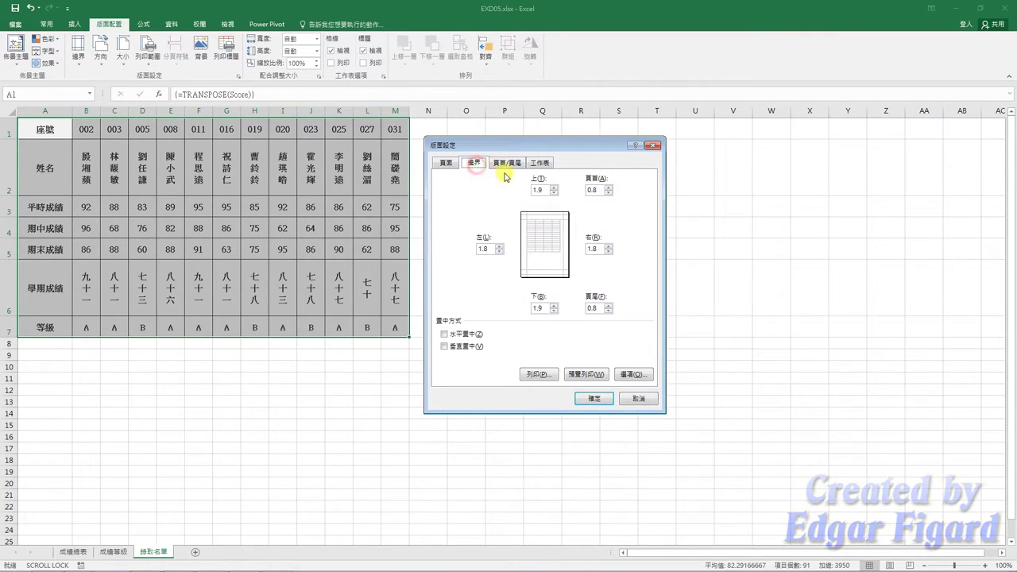
{"action": "left_click_drag", "start_coordinate": [545, 189], "coordinate": [522, 189]}
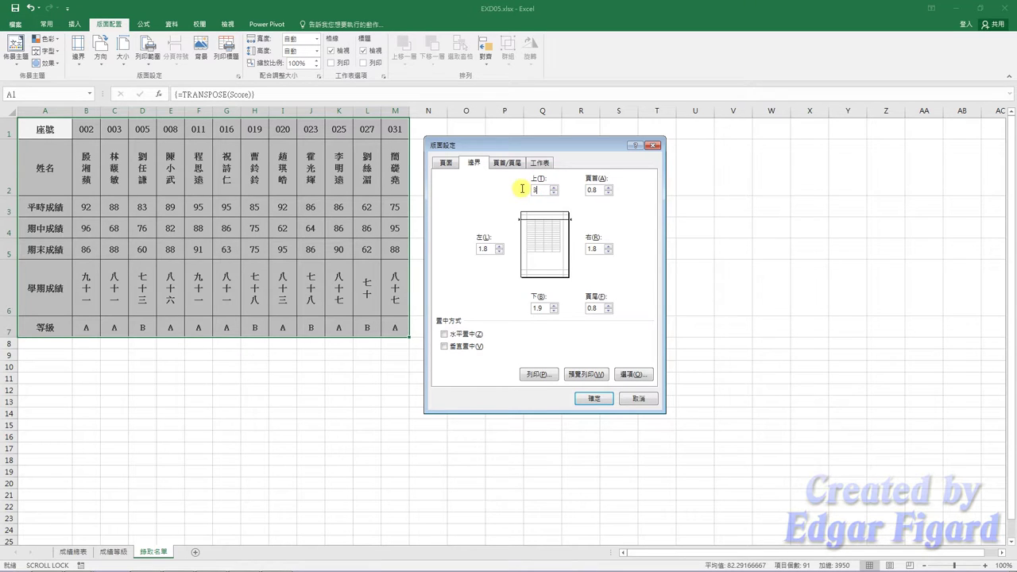
{"action": "left_click", "coordinate": [462, 334]}
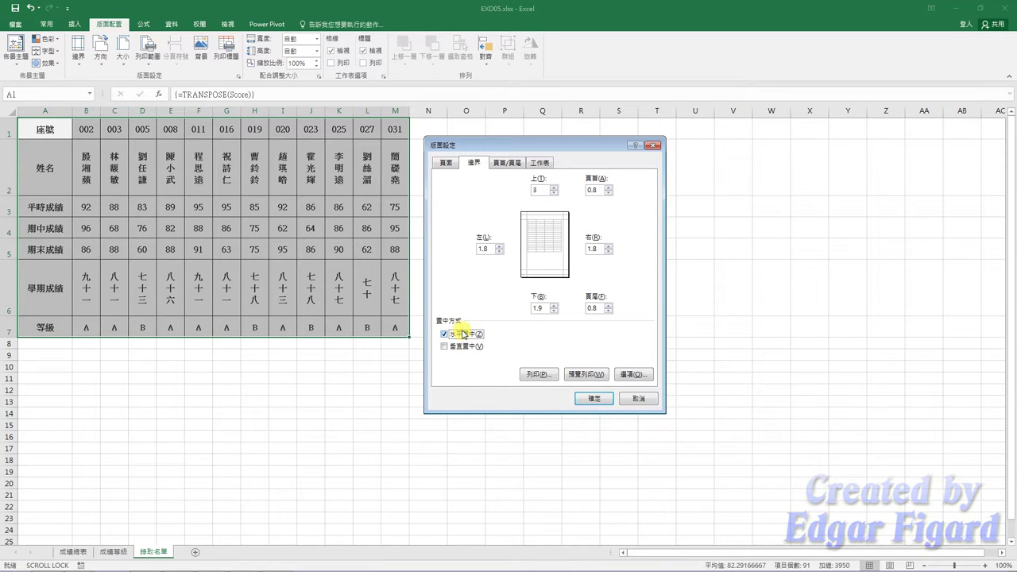
{"action": "left_click", "coordinate": [444, 163]}
{"action": "left_click", "coordinate": [545, 192]}
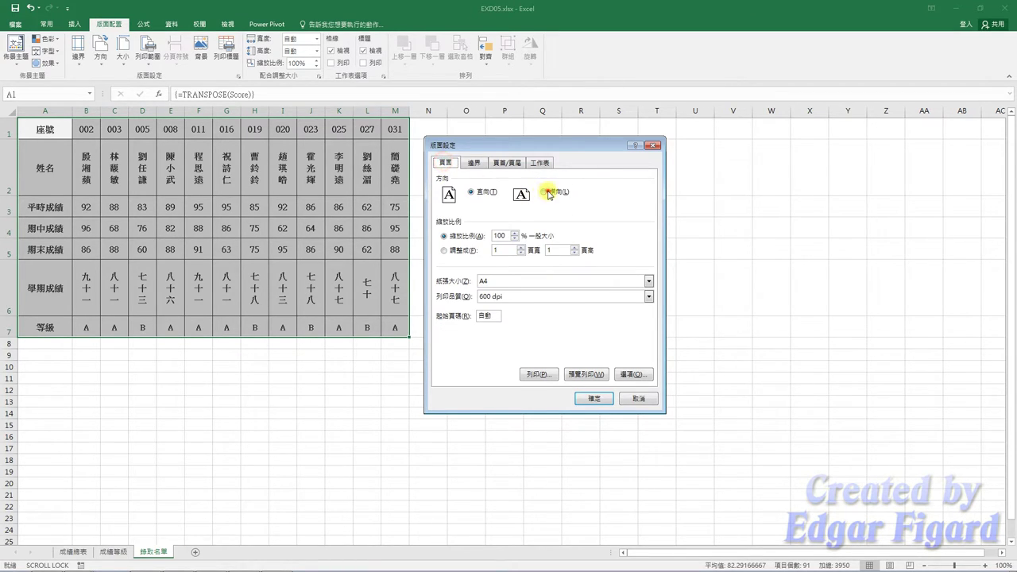
{"action": "left_click", "coordinate": [592, 398]}
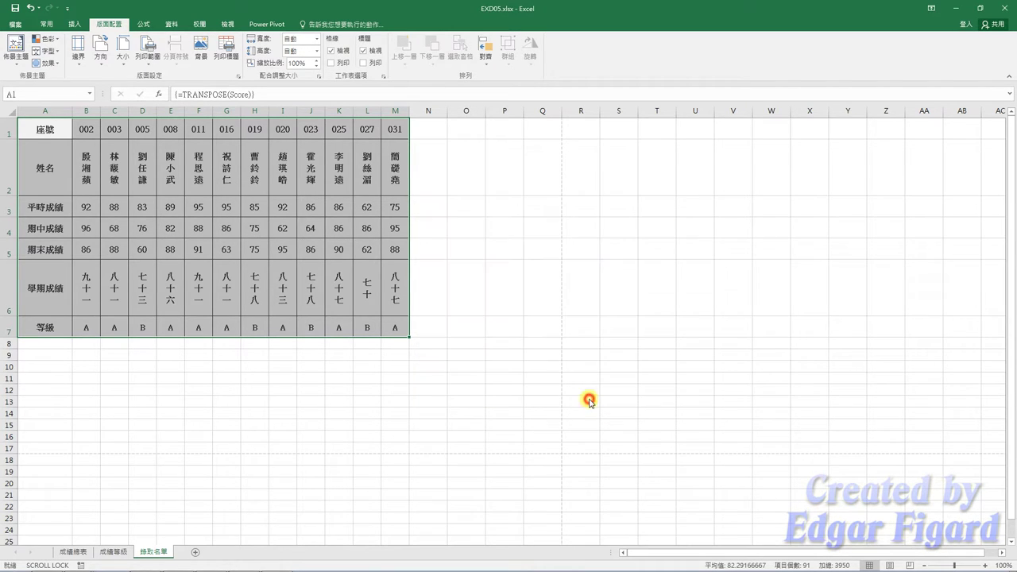
Step: Save As into the EX05 folder, changing the file name's final D to 'a' to make EXa05.xlsx
{"action": "left_click", "coordinate": [17, 23]}
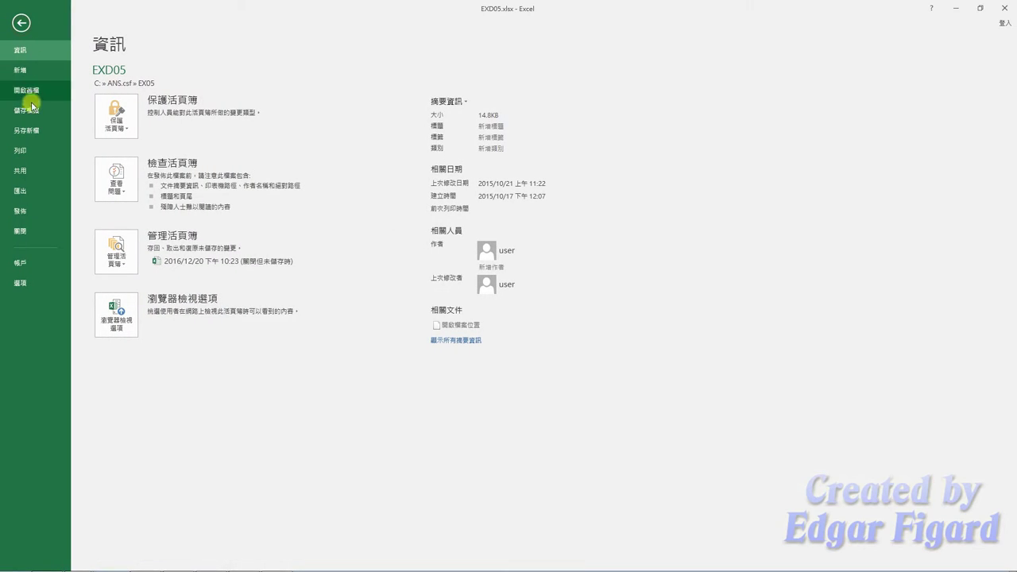
{"action": "left_click", "coordinate": [32, 130]}
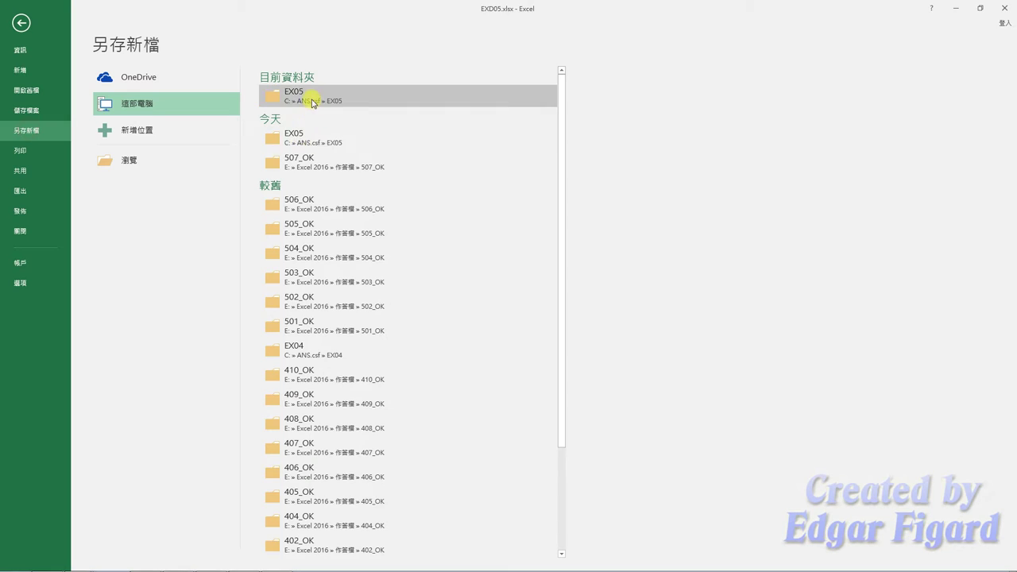
{"action": "left_click", "coordinate": [313, 99]}
{"action": "left_click", "coordinate": [84, 180]}
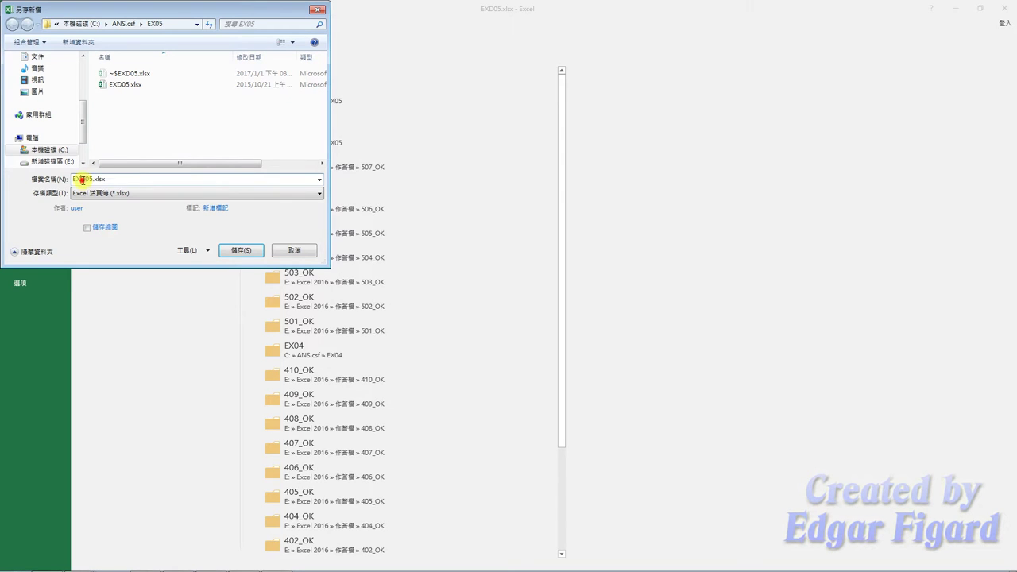
{"action": "key", "text": "BackSpace"}
{"action": "type", "text": "a"}
{"action": "left_click", "coordinate": [242, 251]}
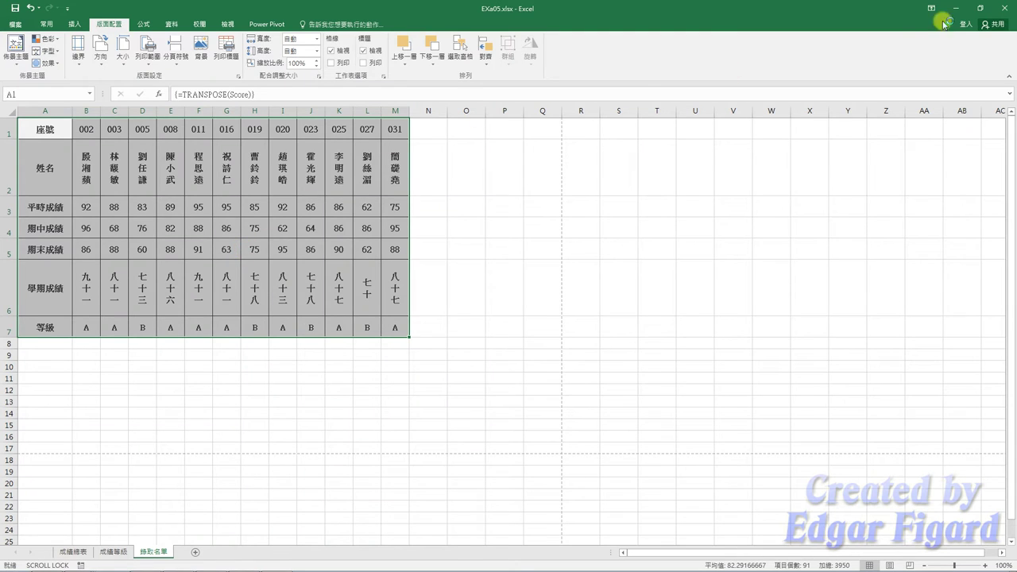
Step: Close Excel and start grading EXCEL 2016 question 507 from the TQC 術科評分 section
{"action": "left_click", "coordinate": [998, 12]}
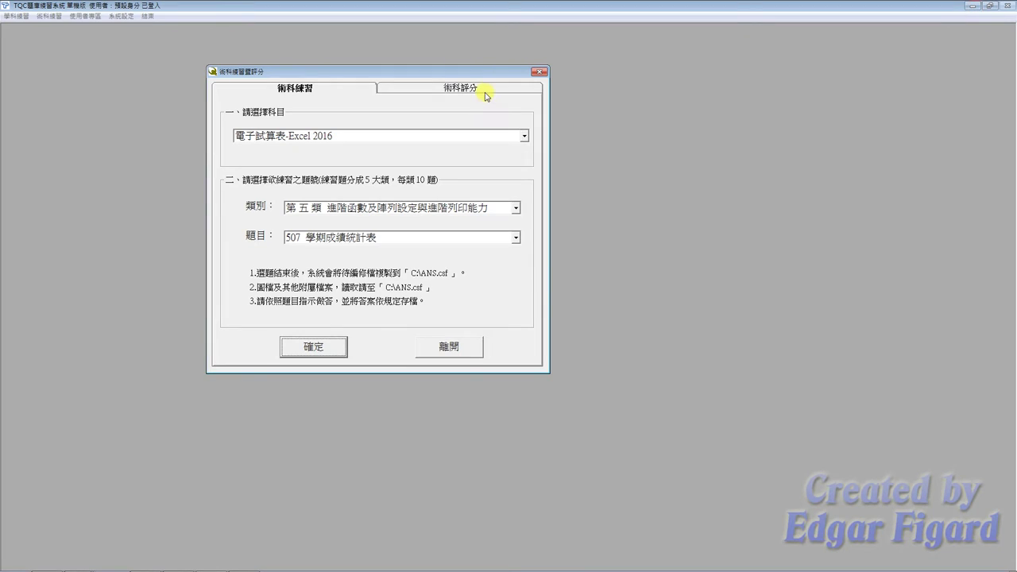
{"action": "left_click", "coordinate": [484, 91]}
{"action": "left_click", "coordinate": [310, 345]}
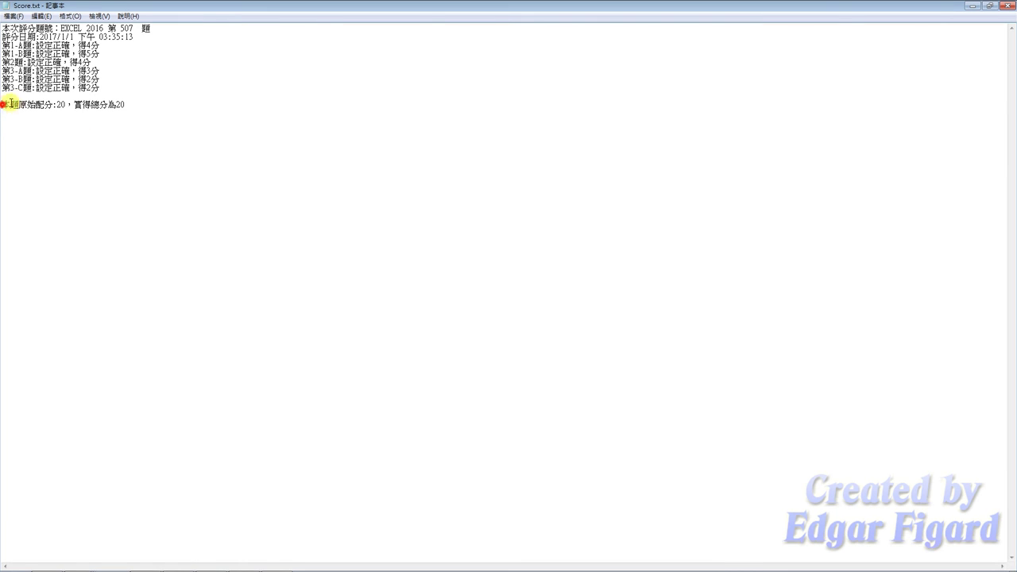
Step: Select the Score.txt line '本題原始配分:20，實得總分為20' showing full marks
{"action": "left_click_drag", "start_coordinate": [11, 103], "coordinate": [129, 104]}
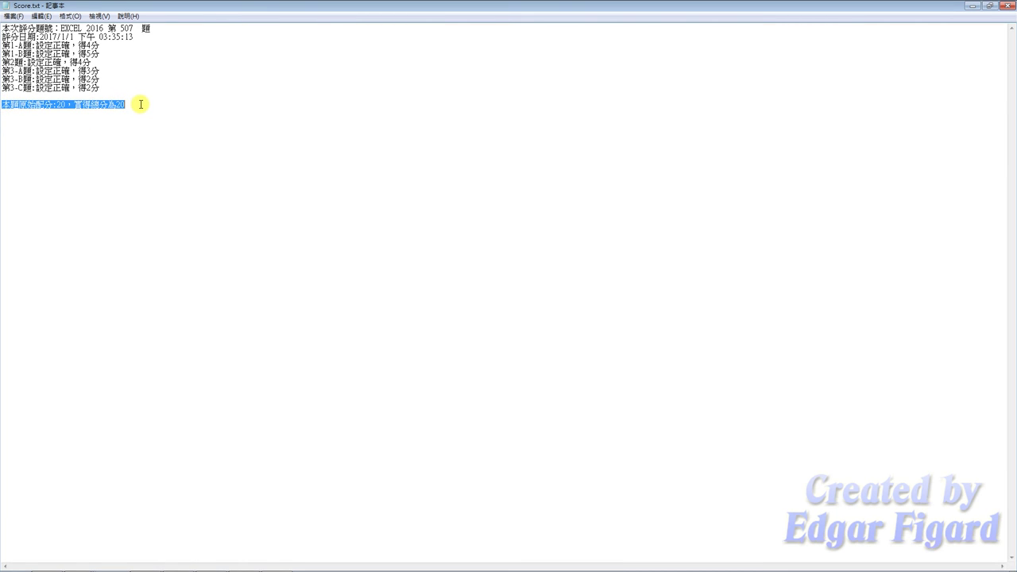